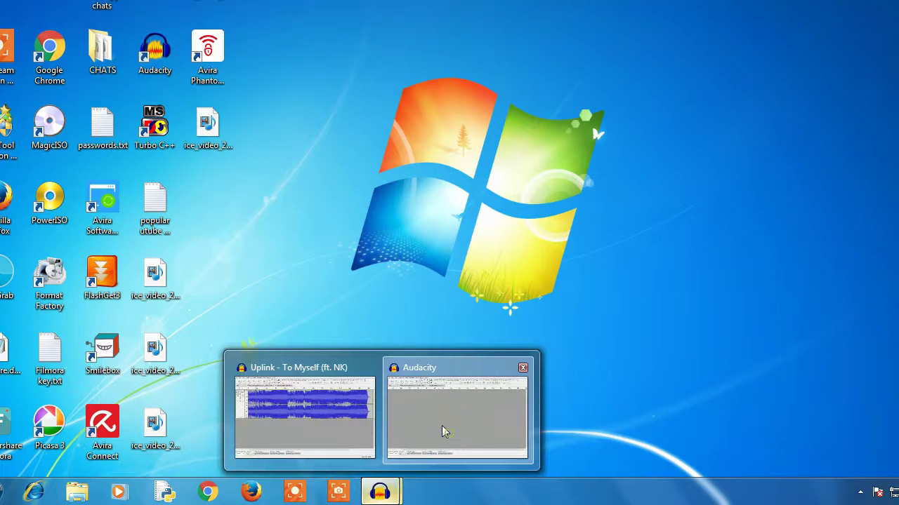
Step: Bring the empty Audacity window to the front from the Windows 7 taskbar
{"action": "left_click", "coordinate": [441, 425]}
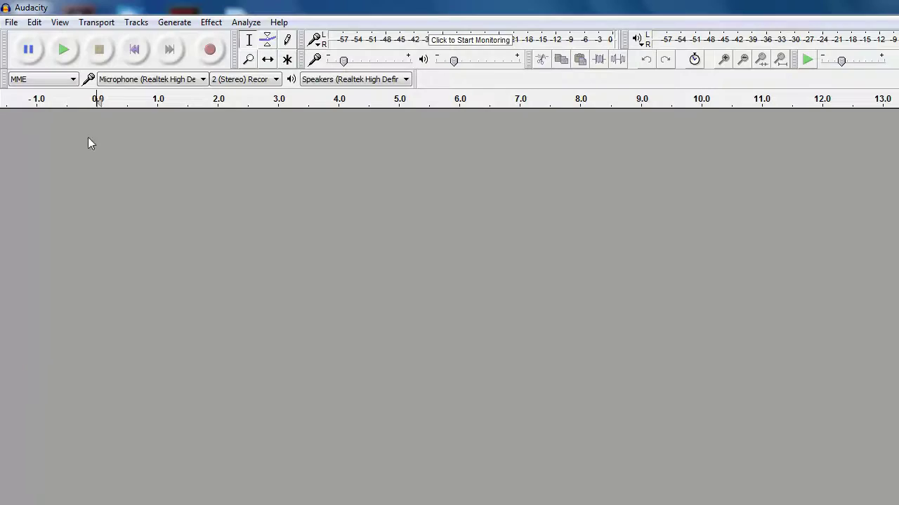
Step: Import Shape of You (BKAYE Remix).mp3 from the Youtube Audio folder as audio
{"action": "left_click", "coordinate": [179, 23]}
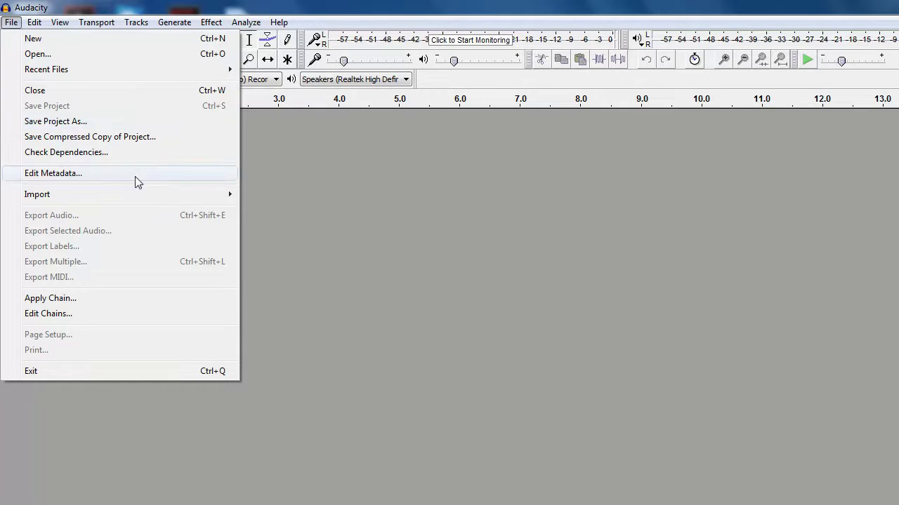
{"action": "mouse_move", "coordinate": [37, 195]}
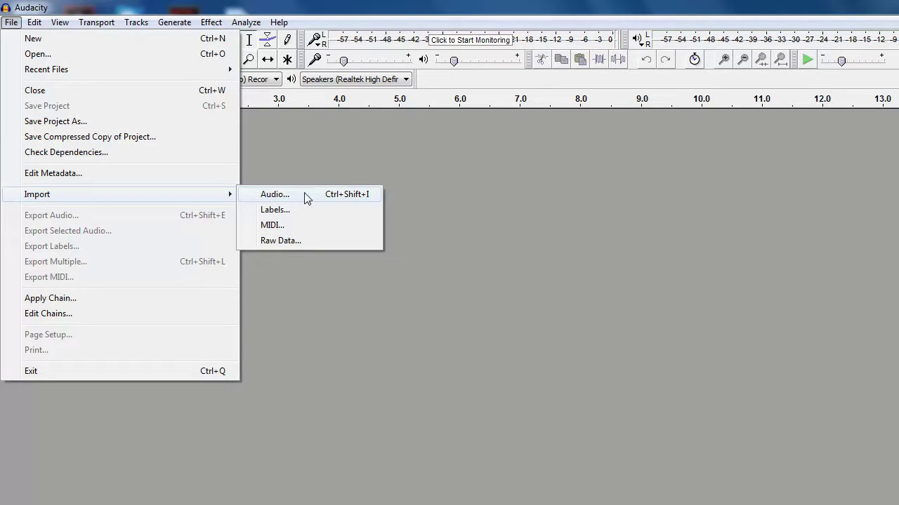
{"action": "left_click", "coordinate": [274, 194]}
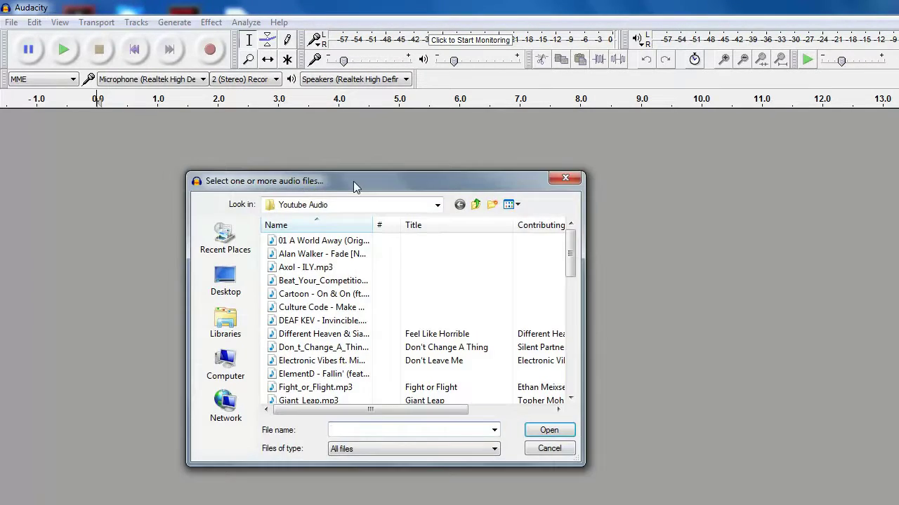
{"action": "left_click_drag", "start_coordinate": [353, 181], "coordinate": [292, 180]}
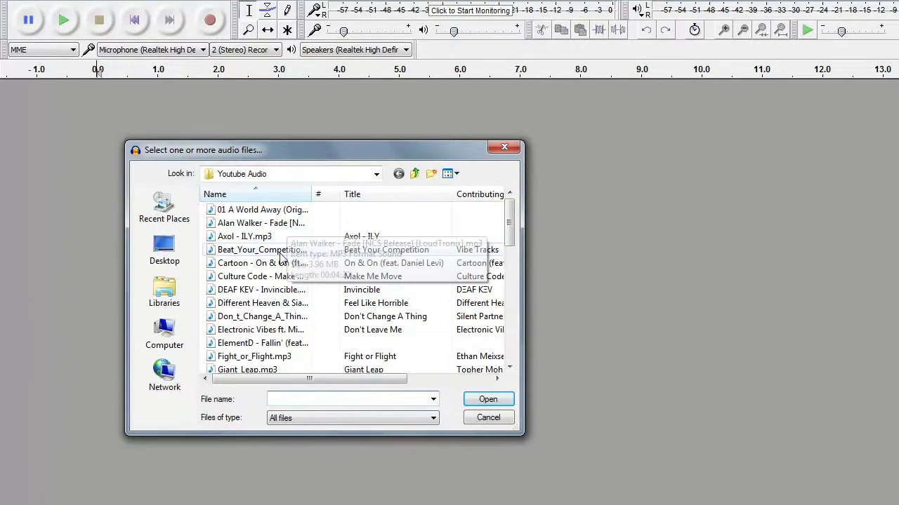
{"action": "left_click", "coordinate": [283, 250]}
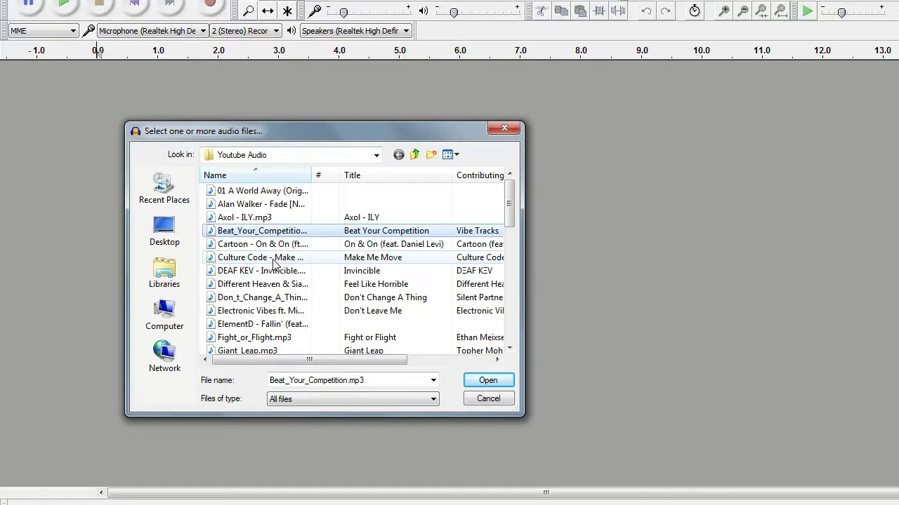
{"action": "scroll", "coordinate": [274, 261], "scroll_direction": "down", "scroll_amount": 1}
{"action": "scroll", "coordinate": [270, 260], "scroll_direction": "down", "scroll_amount": 1}
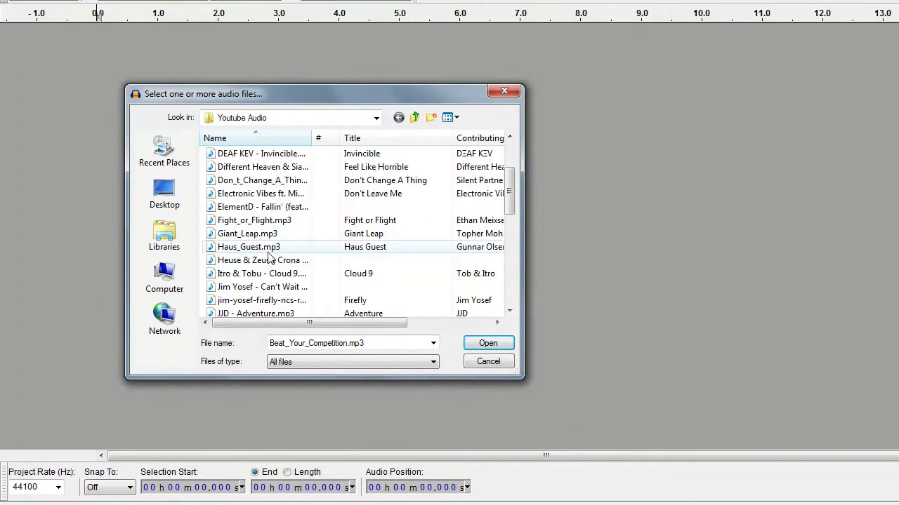
{"action": "scroll", "coordinate": [271, 260], "scroll_direction": "down", "scroll_amount": 1}
{"action": "scroll", "coordinate": [271, 259], "scroll_direction": "down", "scroll_amount": 1}
{"action": "scroll", "coordinate": [271, 260], "scroll_direction": "down", "scroll_amount": 1}
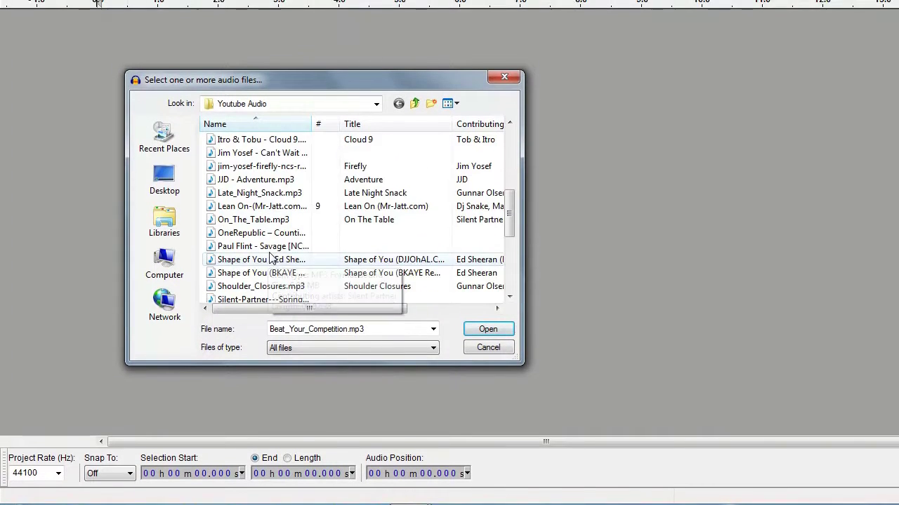
{"action": "left_click", "coordinate": [278, 273]}
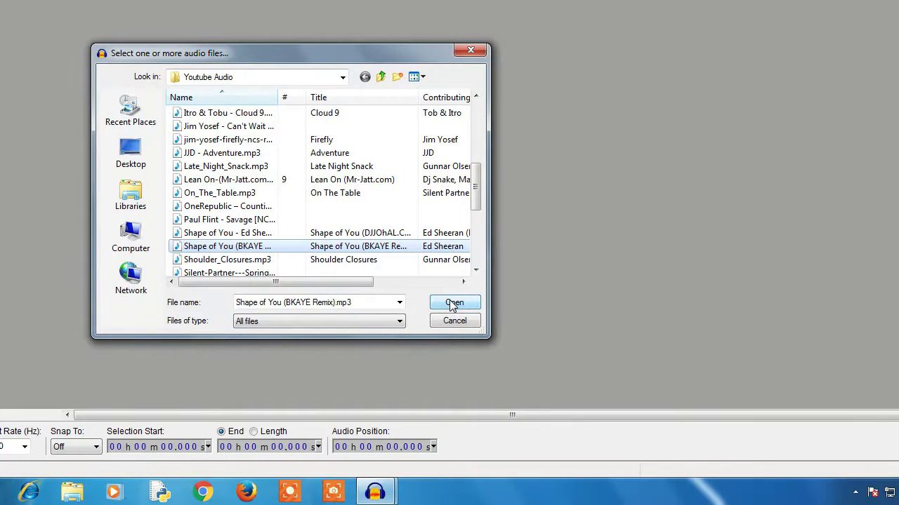
{"action": "left_click", "coordinate": [453, 303]}
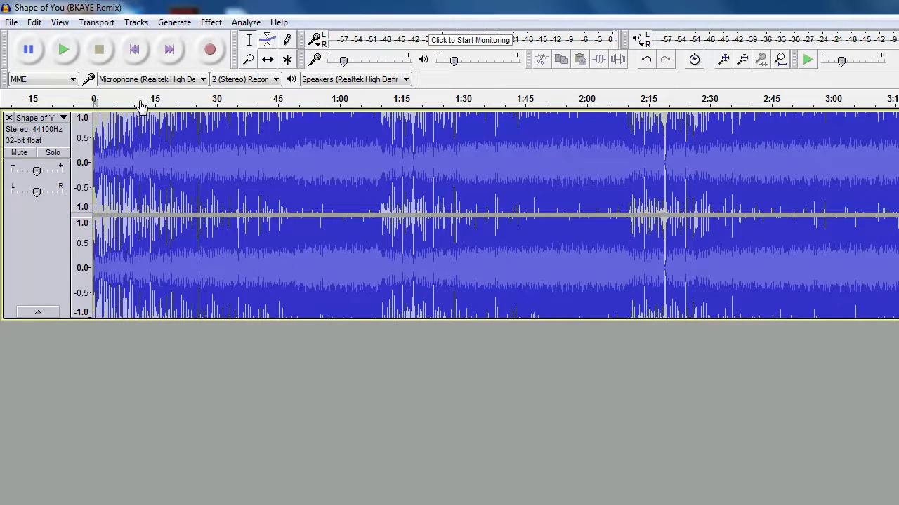
Step: Set the play position about 15 seconds in, play the song briefly, then stop
{"action": "left_click", "coordinate": [112, 128]}
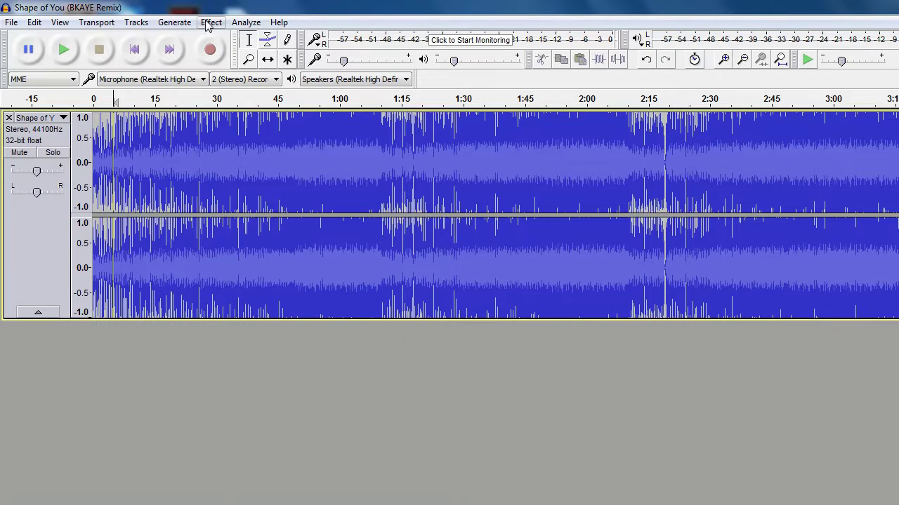
{"action": "left_click", "coordinate": [124, 130]}
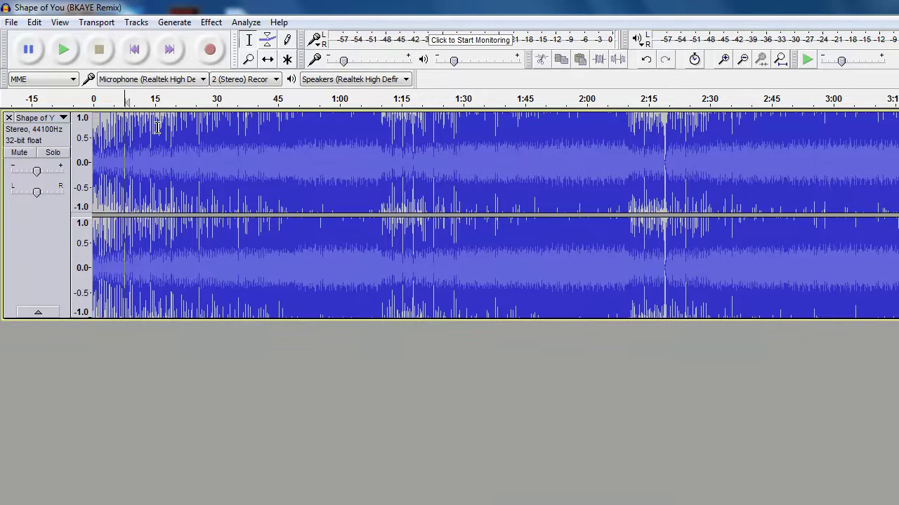
{"action": "left_click", "coordinate": [150, 130]}
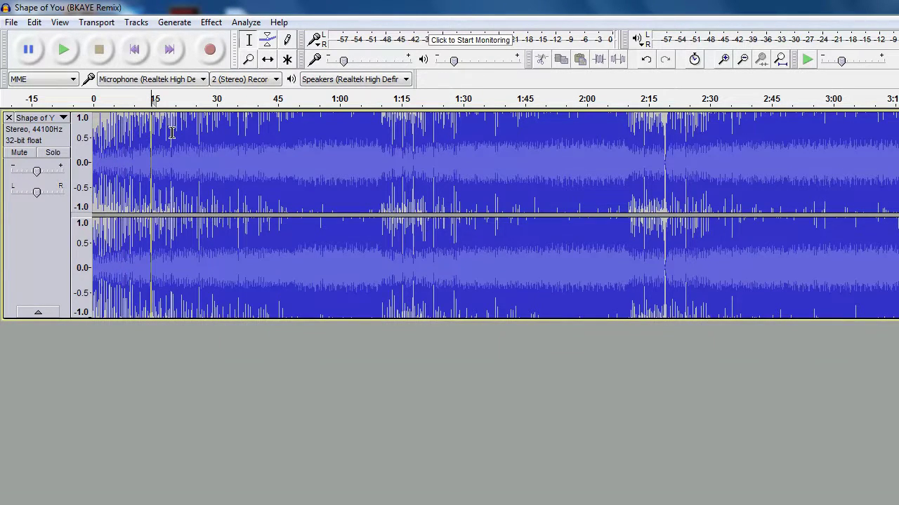
{"action": "left_click", "coordinate": [172, 130]}
{"action": "left_click", "coordinate": [201, 133]}
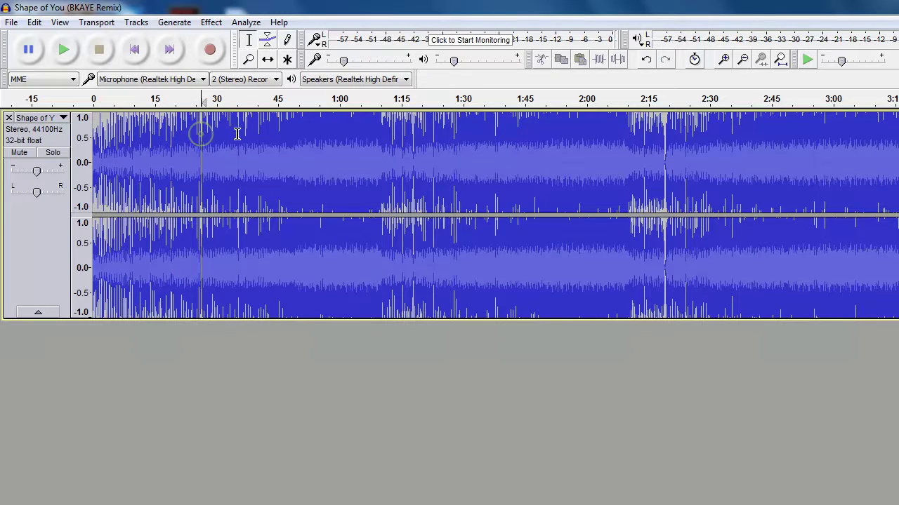
{"action": "left_click", "coordinate": [123, 134]}
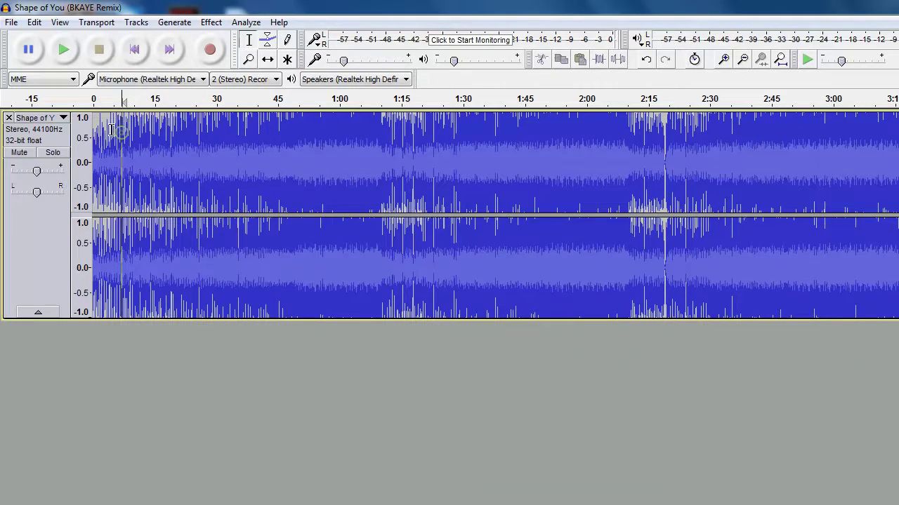
{"action": "left_click", "coordinate": [64, 50]}
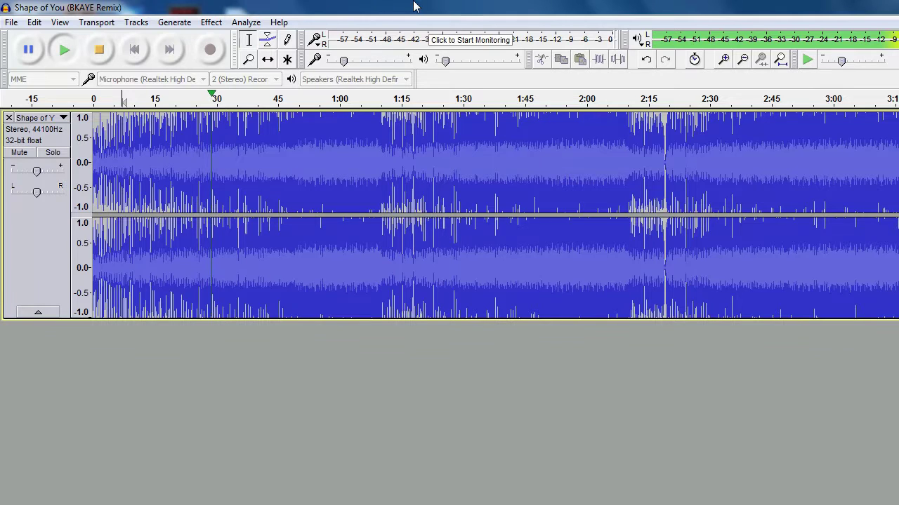
{"action": "left_click", "coordinate": [103, 56]}
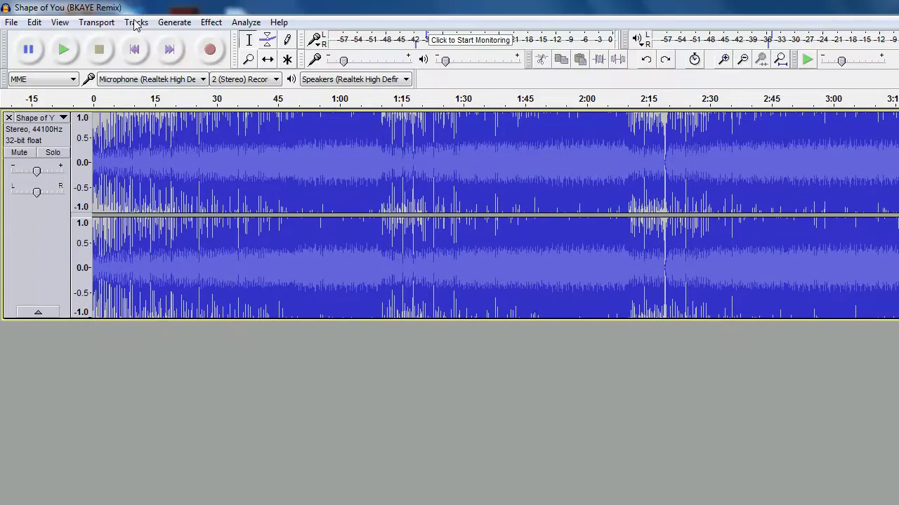
Step: Apply Change Pitch at about +90.84 percent (11.19 semitones) to the whole song
{"action": "left_click", "coordinate": [210, 24]}
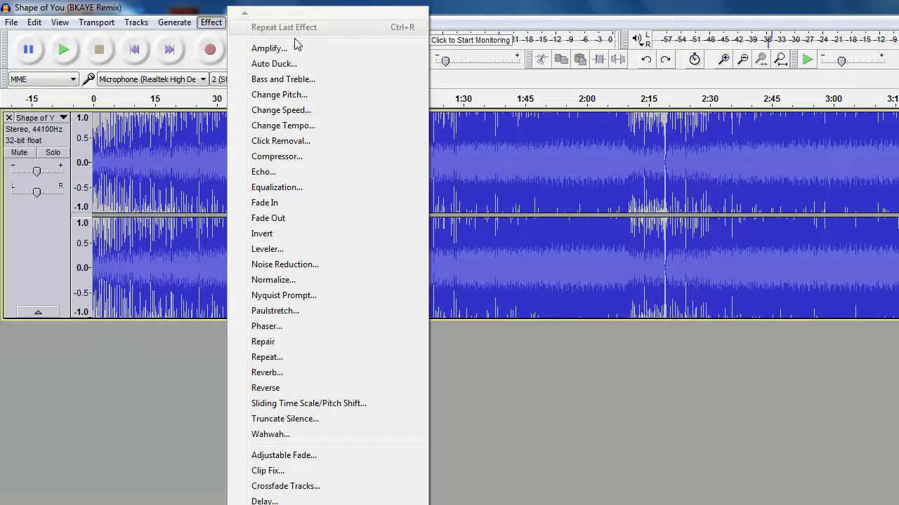
{"action": "left_click", "coordinate": [330, 94]}
{"action": "left_click_drag", "start_coordinate": [449, 184], "coordinate": [309, 192]}
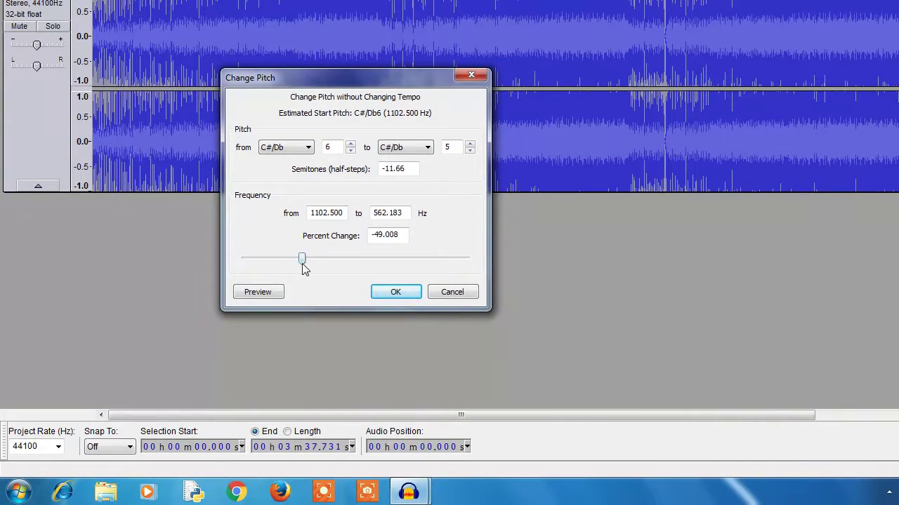
{"action": "left_click_drag", "start_coordinate": [302, 265], "coordinate": [391, 258]}
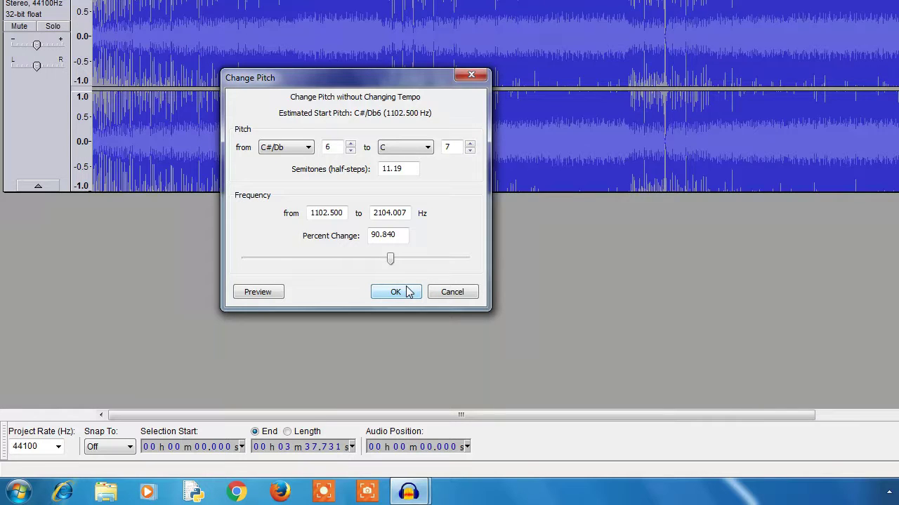
{"action": "left_click", "coordinate": [396, 292]}
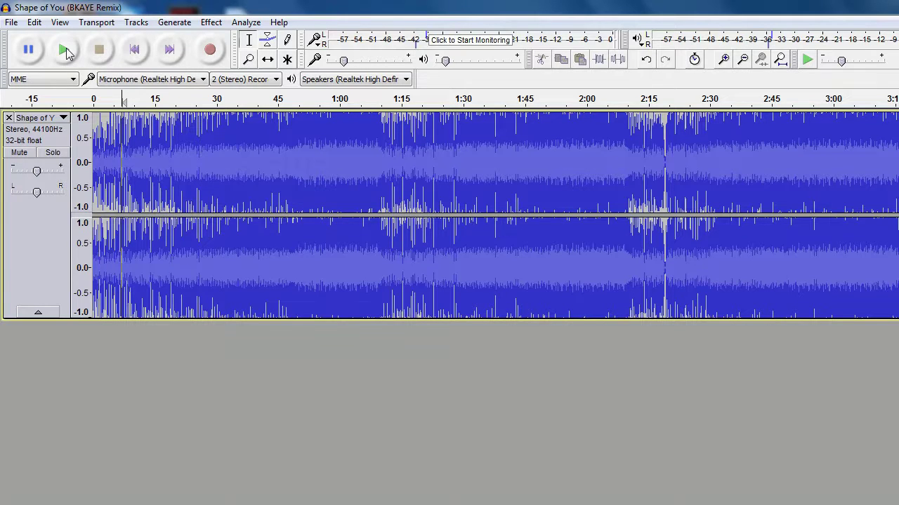
Step: Play the pitch-shifted song, stop it, then briefly replay from near the start
{"action": "left_click", "coordinate": [61, 48]}
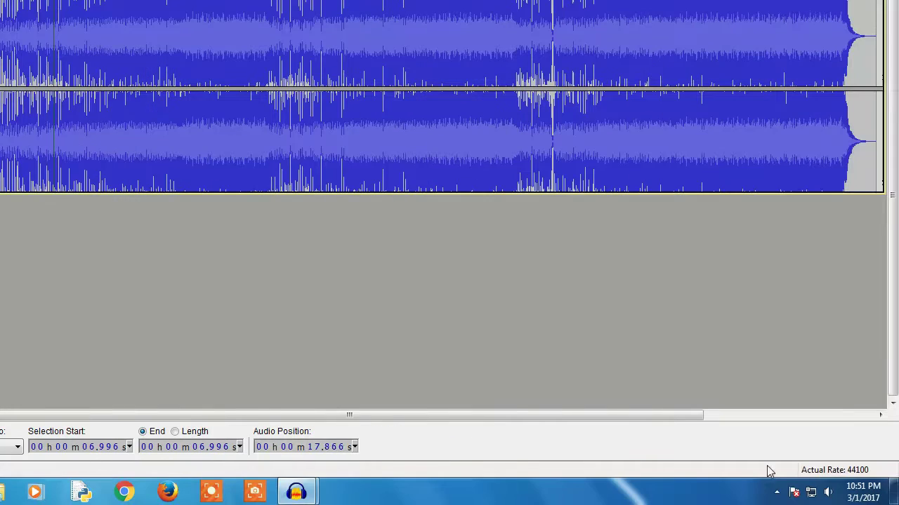
{"action": "left_click", "coordinate": [890, 493]}
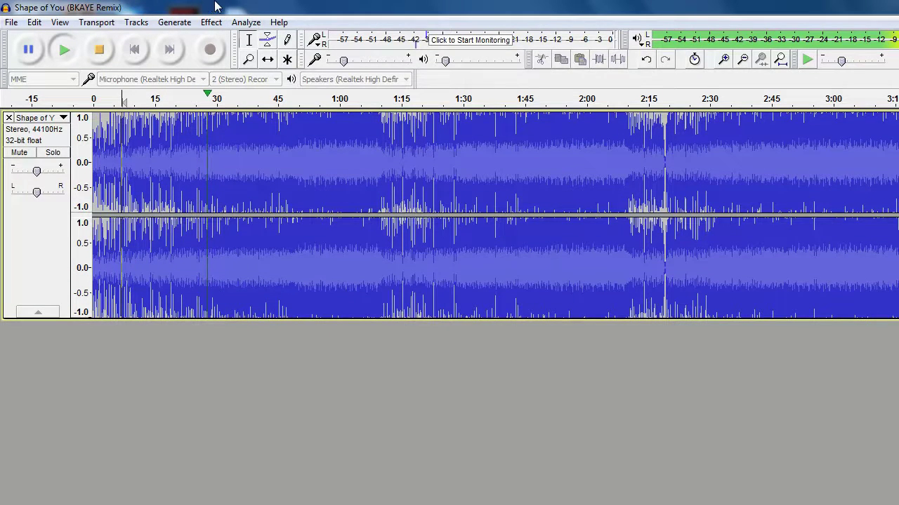
{"action": "left_click", "coordinate": [99, 53]}
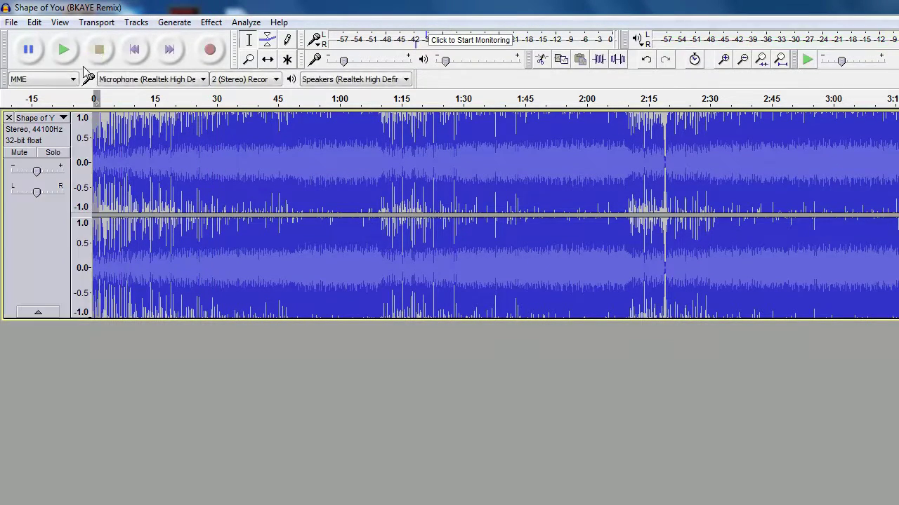
{"action": "left_click", "coordinate": [107, 132]}
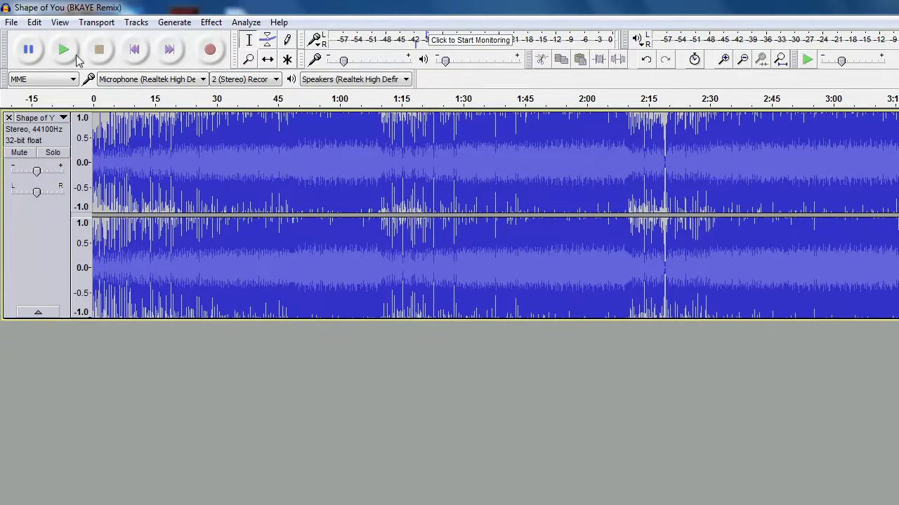
{"action": "left_click", "coordinate": [64, 51]}
{"action": "left_click", "coordinate": [98, 50]}
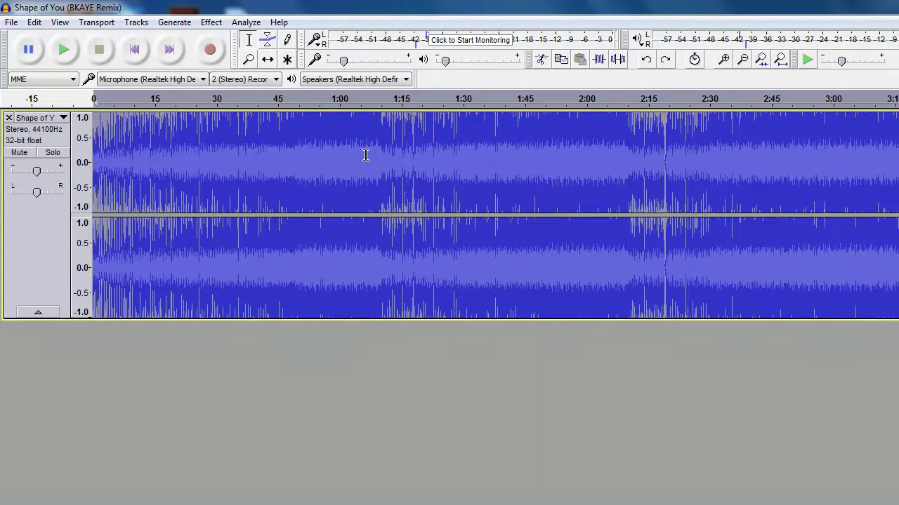
Step: Apply Change Pitch at -48 percent, targeting D 5 (about -11.32 semitones)
{"action": "left_click", "coordinate": [214, 23]}
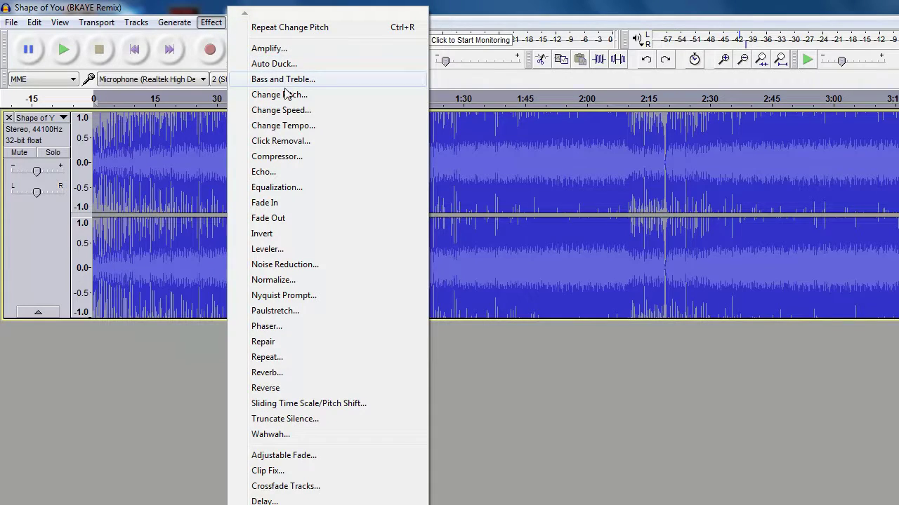
{"action": "left_click", "coordinate": [291, 94]}
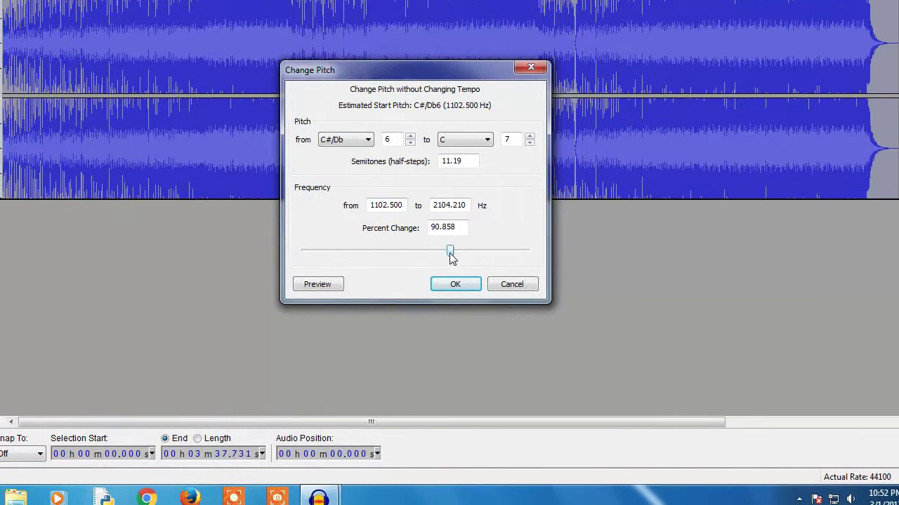
{"action": "left_click_drag", "start_coordinate": [474, 252], "coordinate": [451, 258]}
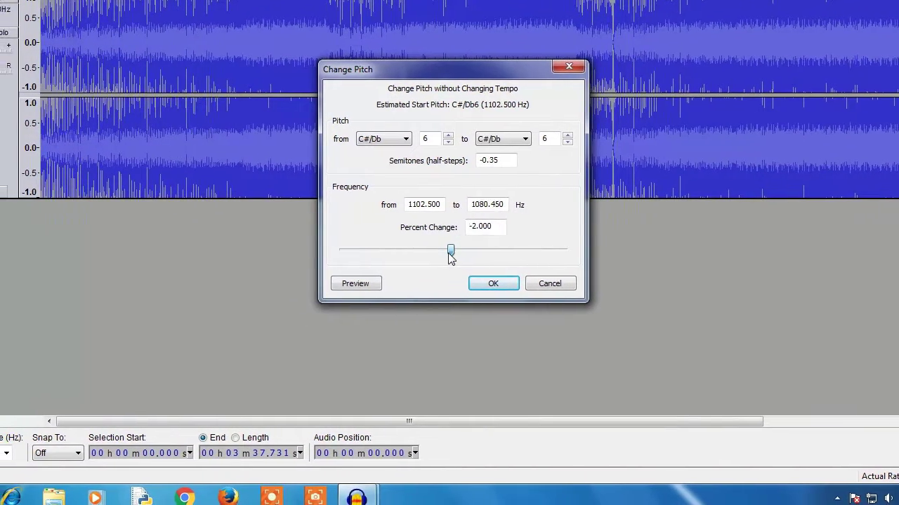
{"action": "mouse_move", "coordinate": [452, 258]}
{"action": "left_mouse_down"}
{"action": "mouse_move", "coordinate": [421, 258]}
{"action": "mouse_move", "coordinate": [429, 255]}
{"action": "left_mouse_up"}
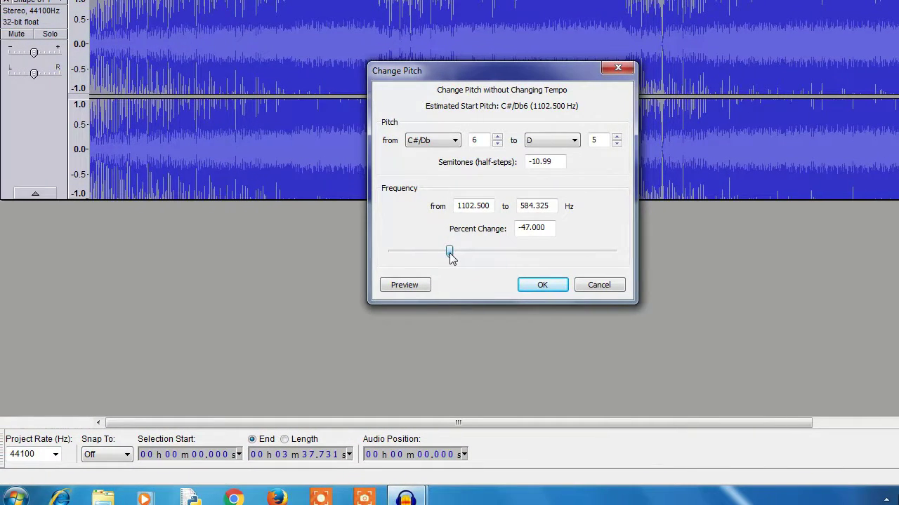
{"action": "left_click_drag", "start_coordinate": [451, 258], "coordinate": [450, 256]}
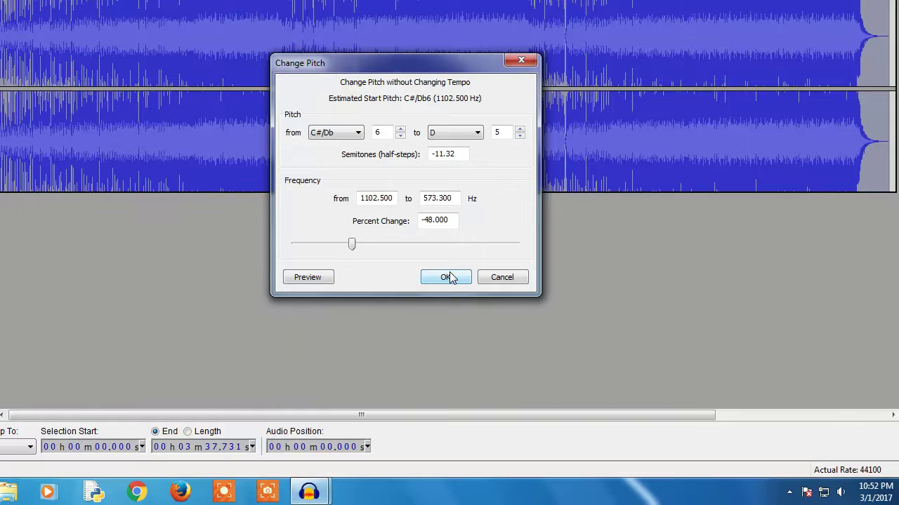
{"action": "left_click", "coordinate": [475, 277]}
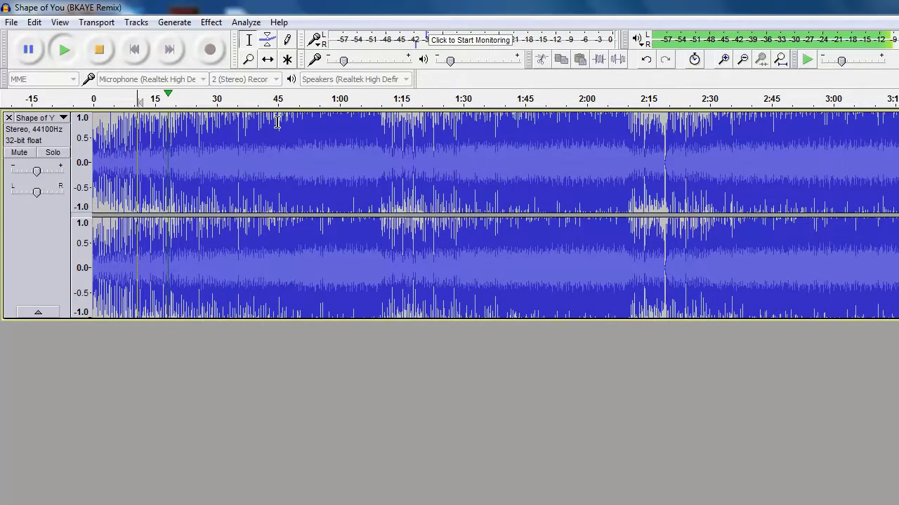
Step: Play the lowered song from 0:45, then from 0:31, then from 1:12
{"action": "left_click", "coordinate": [277, 122]}
{"action": "left_click", "coordinate": [68, 60]}
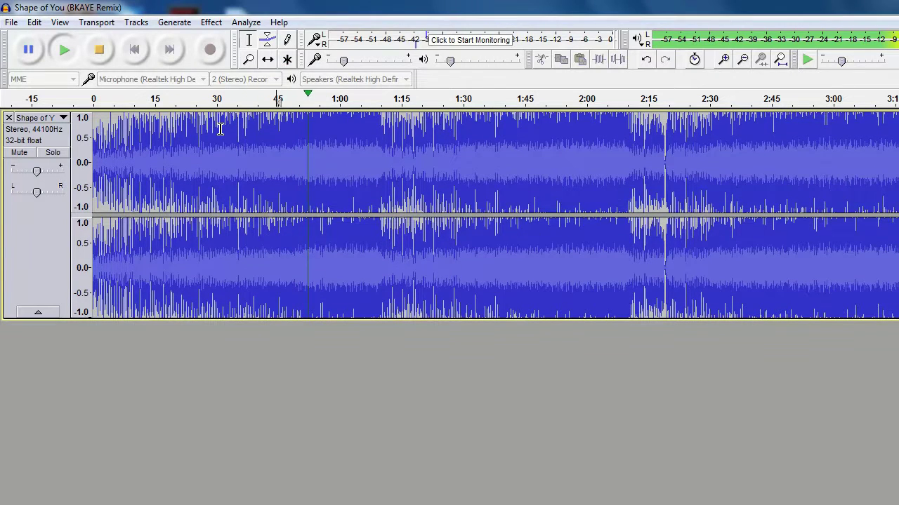
{"action": "left_click", "coordinate": [221, 137]}
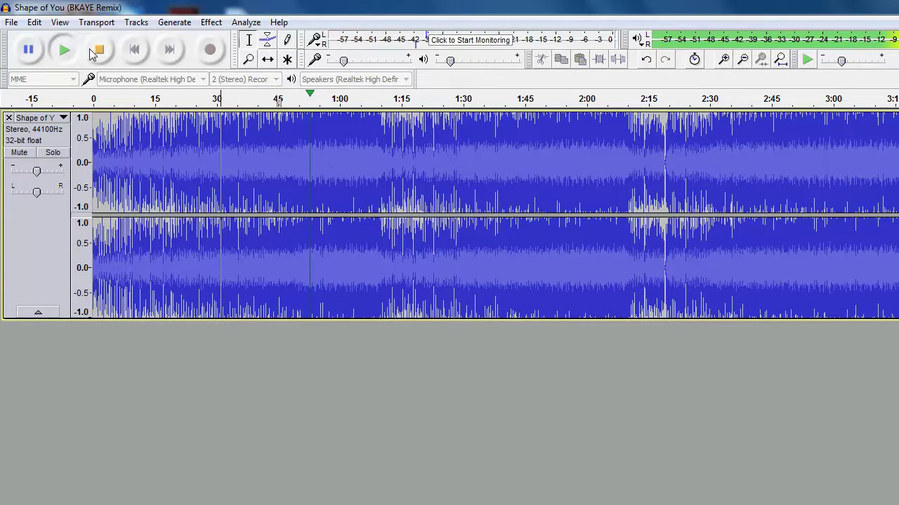
{"action": "left_click", "coordinate": [70, 60]}
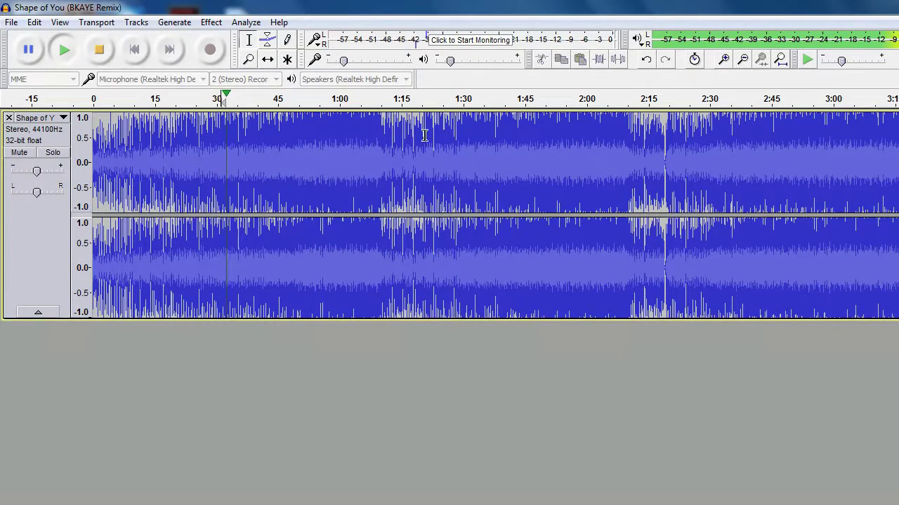
{"action": "left_click", "coordinate": [383, 130]}
{"action": "left_click", "coordinate": [70, 61]}
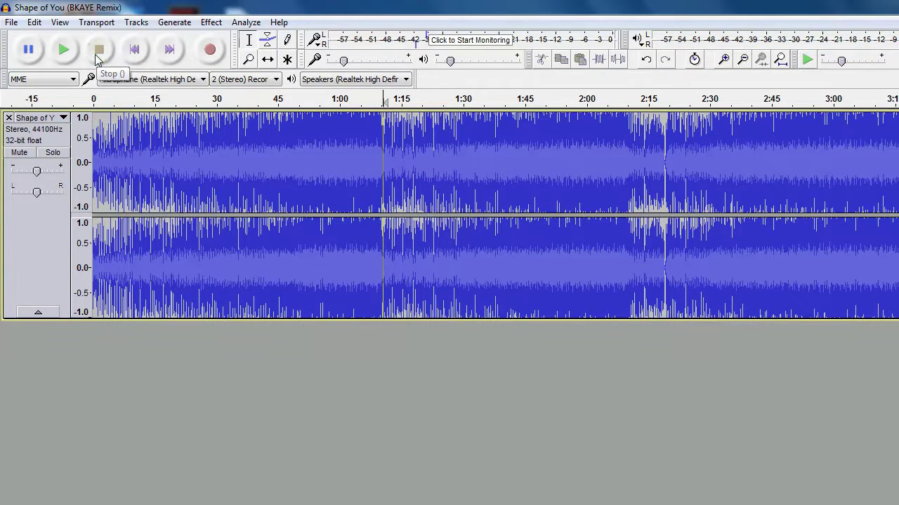
Step: Stop playback, replay briefly, stop again, and bring up the Effect menu
{"action": "left_click", "coordinate": [99, 51]}
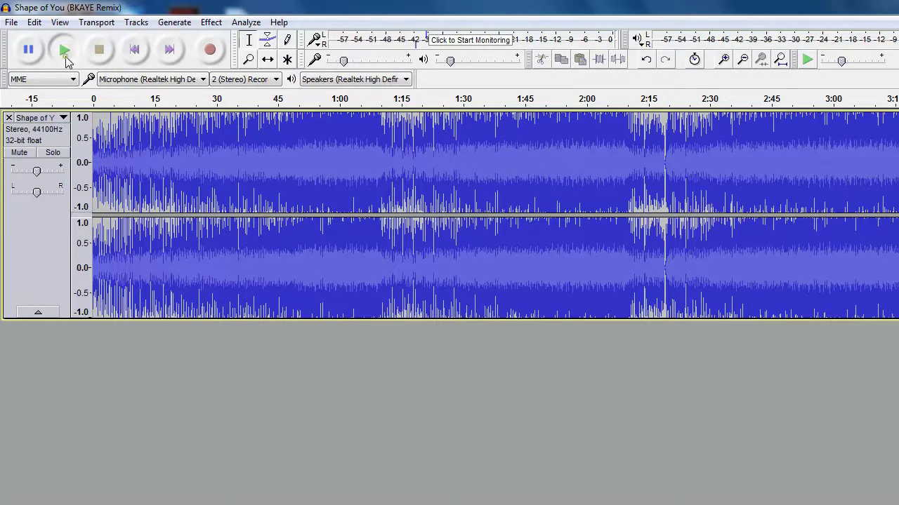
{"action": "left_click", "coordinate": [63, 51]}
{"action": "left_click", "coordinate": [99, 51]}
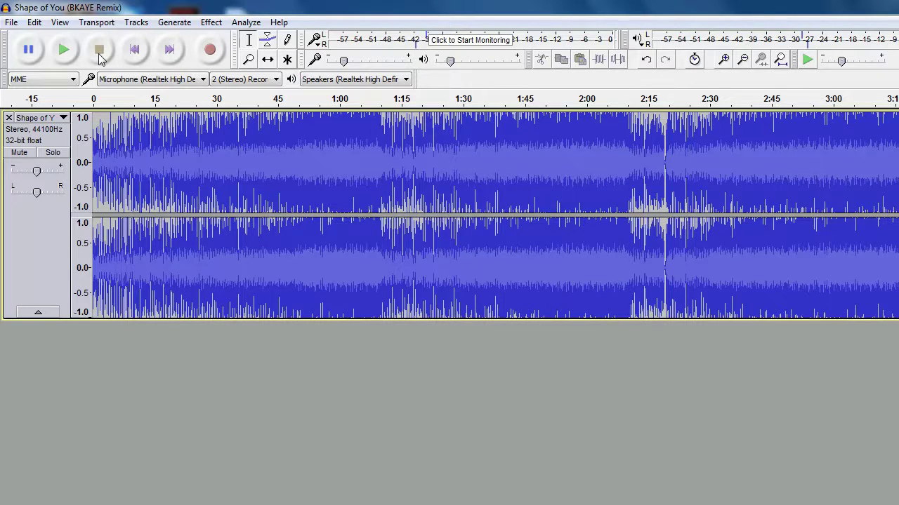
{"action": "left_click", "coordinate": [99, 57]}
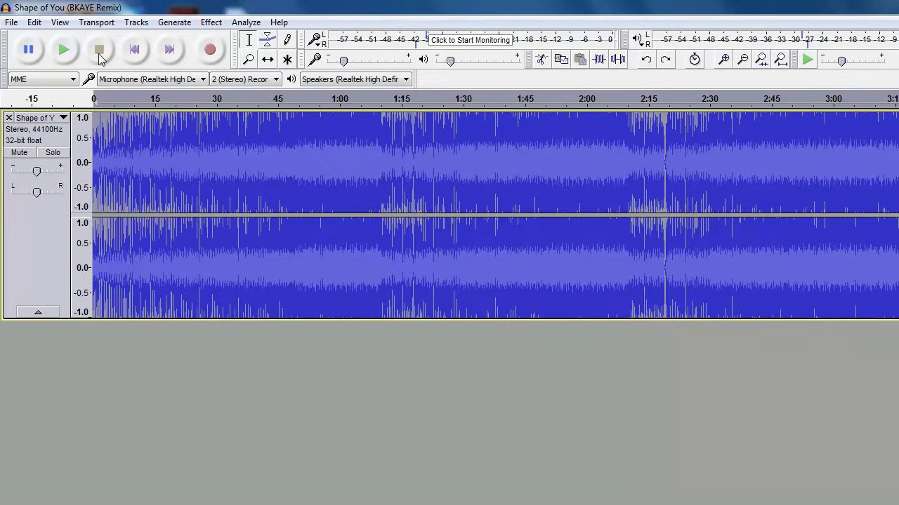
{"action": "left_click", "coordinate": [210, 22]}
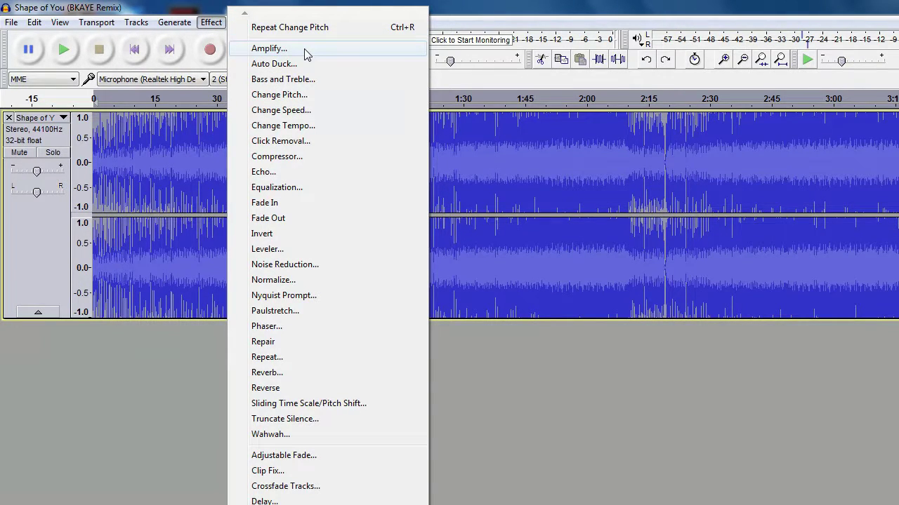
Step: Apply Amplify at 4.5 dB with Allow clipping ticked across the whole song
{"action": "left_click", "coordinate": [269, 48]}
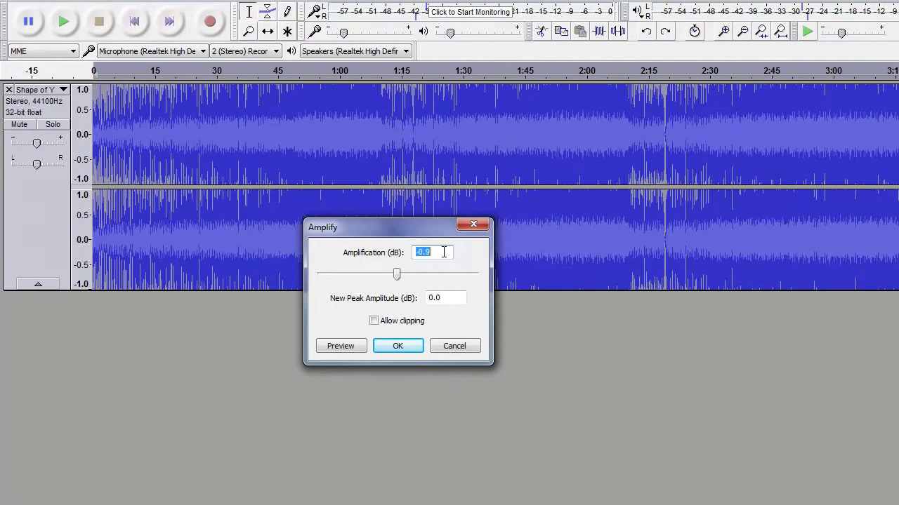
{"action": "left_click", "coordinate": [442, 273]}
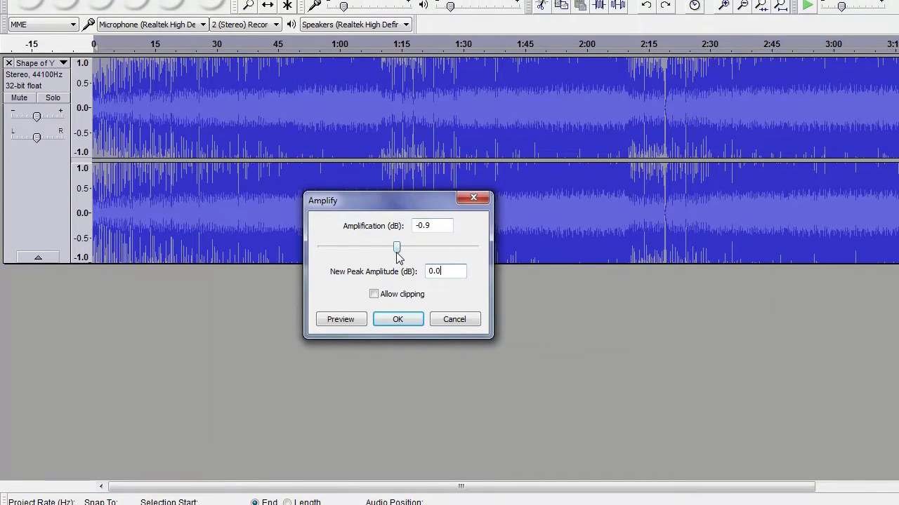
{"action": "left_click_drag", "start_coordinate": [397, 274], "coordinate": [407, 259]}
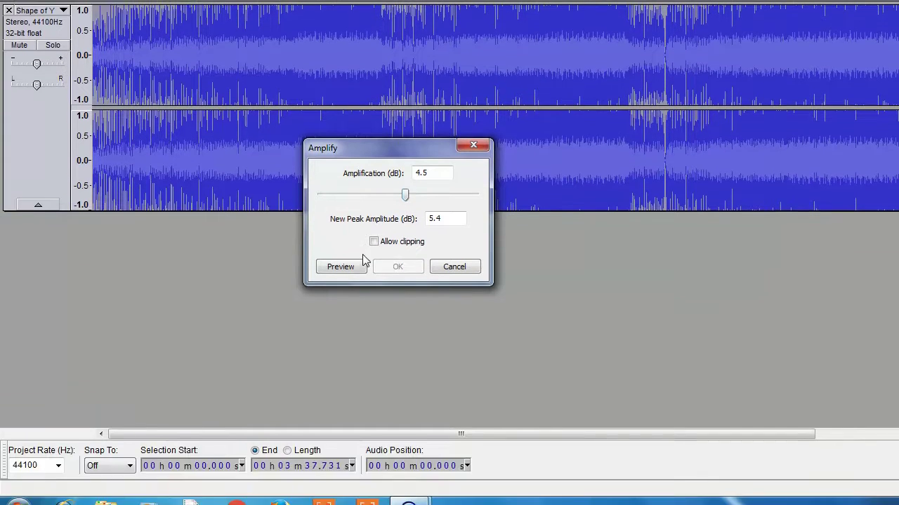
{"action": "left_click", "coordinate": [374, 252]}
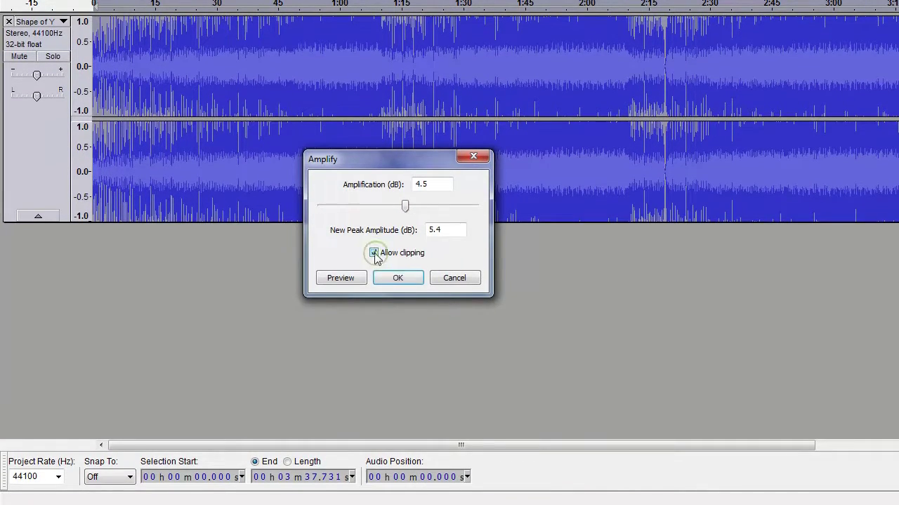
{"action": "left_click", "coordinate": [397, 277]}
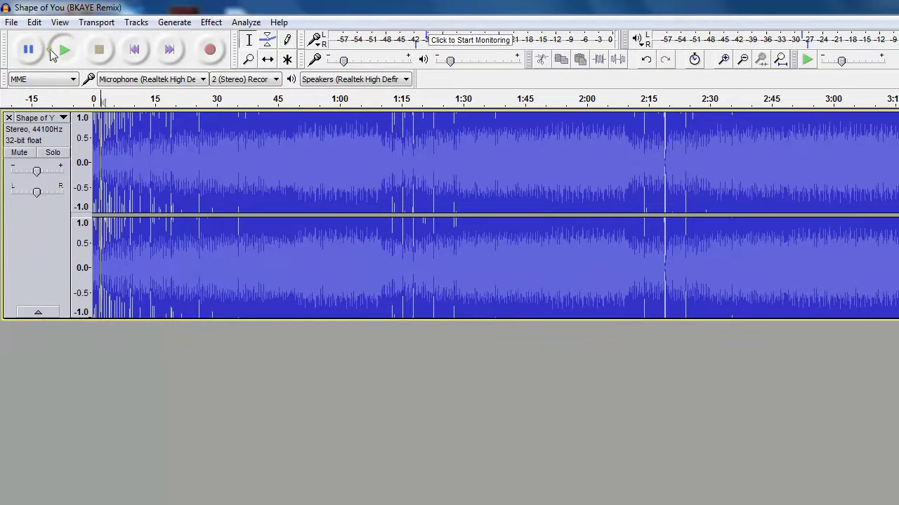
Step: Preview the amplified song, then undo the Amplify effect with Ctrl+Z
{"action": "left_click", "coordinate": [56, 51]}
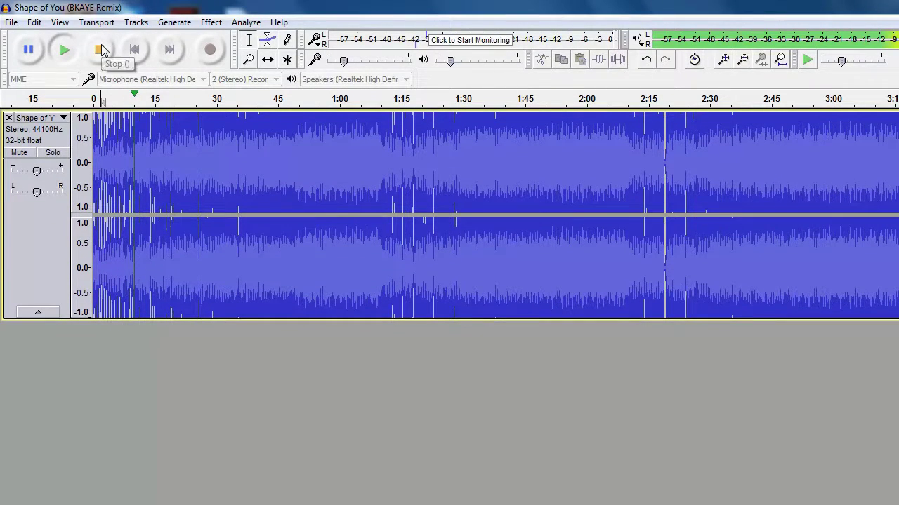
{"action": "left_click", "coordinate": [100, 49]}
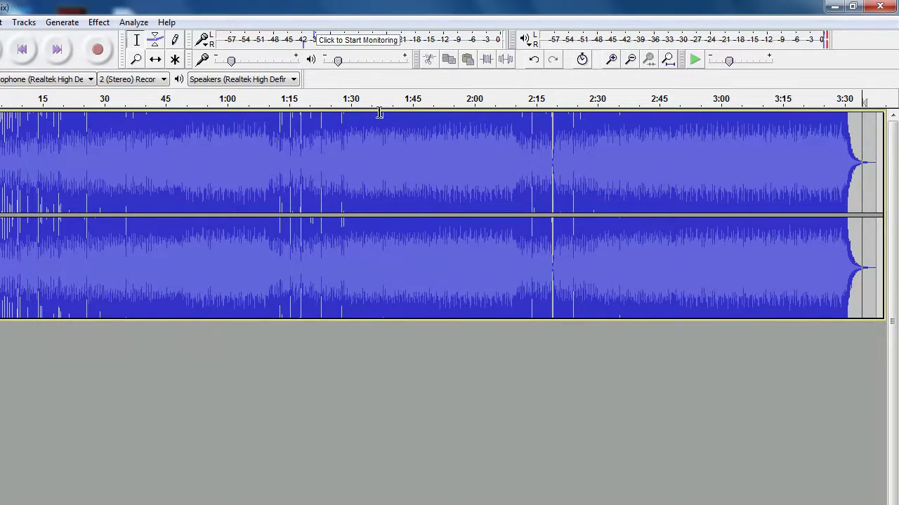
{"action": "left_click", "coordinate": [210, 23]}
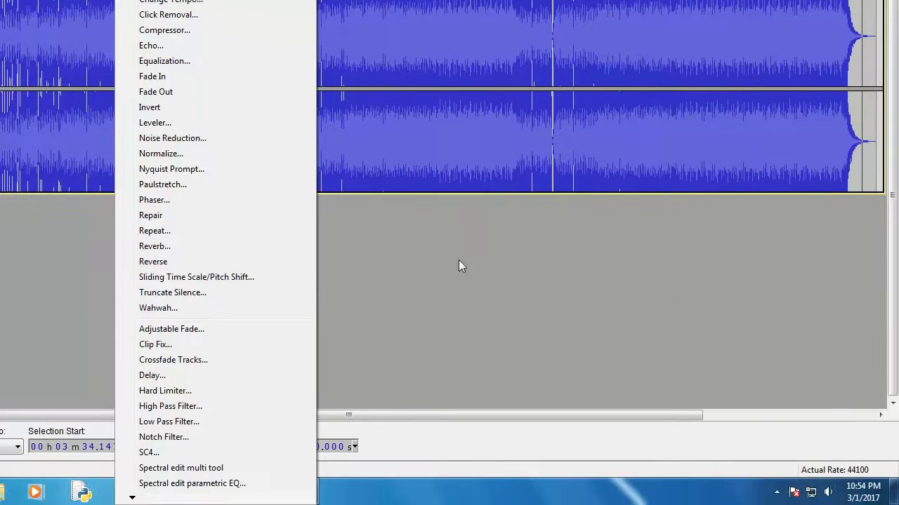
{"action": "left_click", "coordinate": [572, 393]}
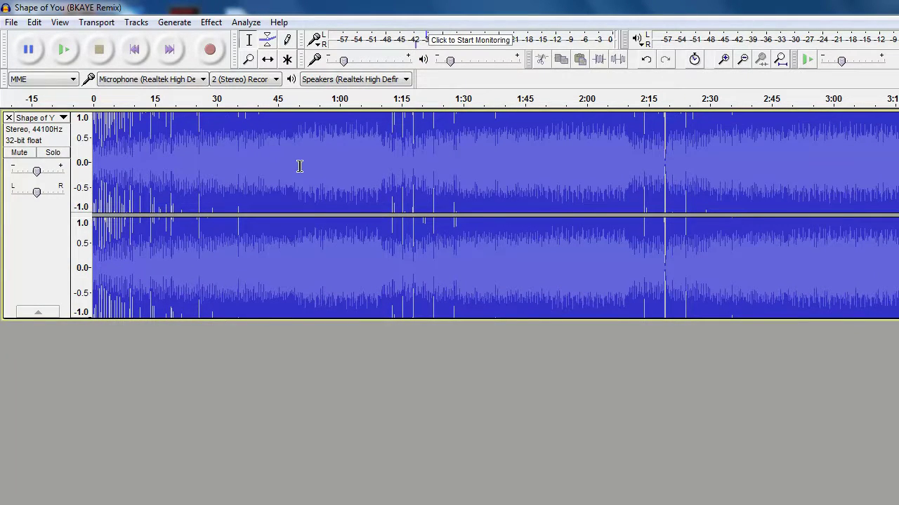
{"action": "key", "text": "ctrl+z"}
{"action": "left_click", "coordinate": [174, 22]}
{"action": "mouse_move", "coordinate": [210, 22]}
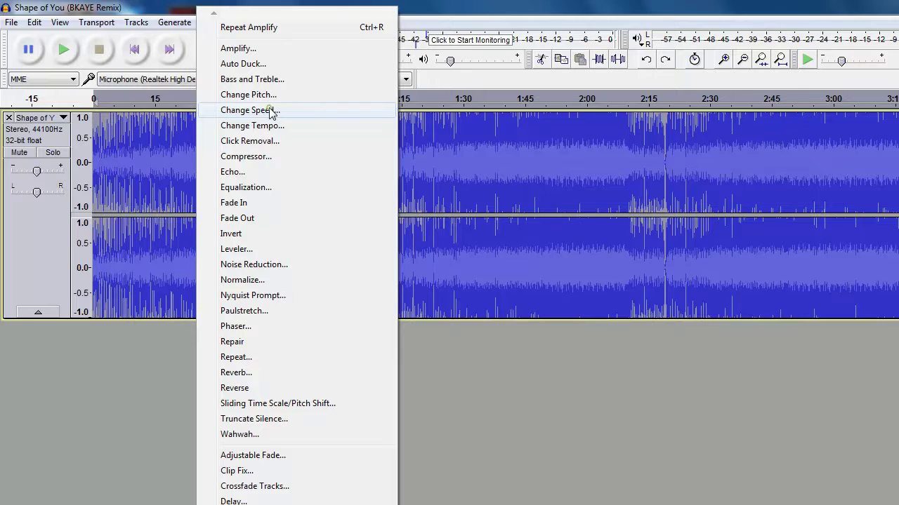
Step: Apply Change Speed with a 1.5 multiplier, shortening the song to about 2:25
{"action": "left_click", "coordinate": [271, 114]}
{"action": "left_click_drag", "start_coordinate": [425, 208], "coordinate": [311, 246]}
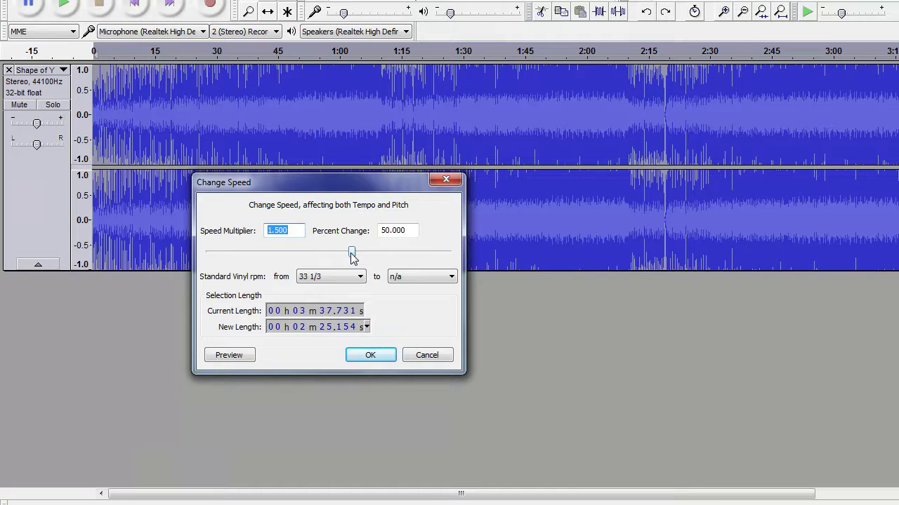
{"action": "left_click_drag", "start_coordinate": [352, 254], "coordinate": [351, 254]}
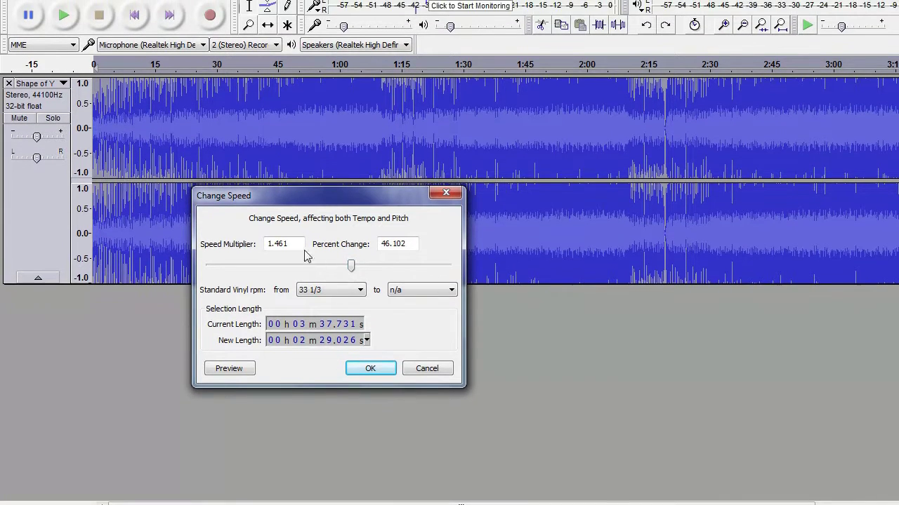
{"action": "left_click", "coordinate": [298, 231]}
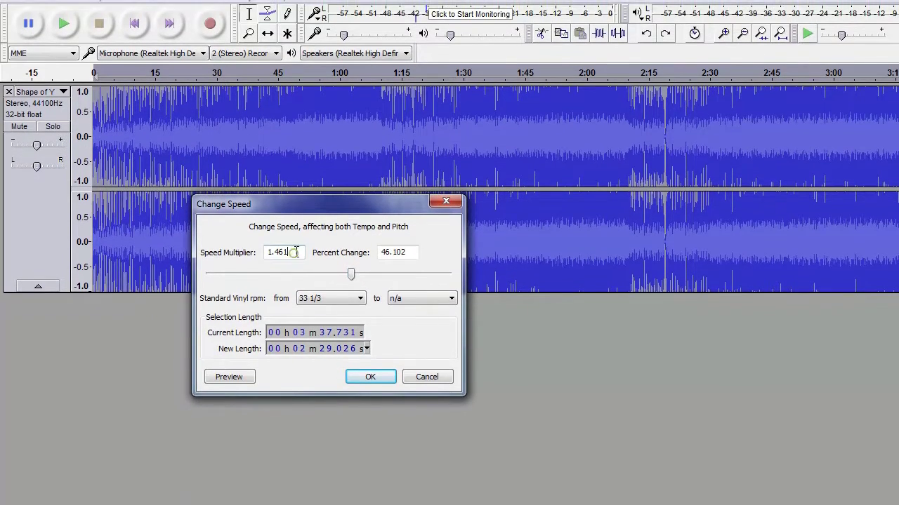
{"action": "key", "text": "BackSpace"}
{"action": "key", "text": "BackSpace"}
{"action": "key", "text": "BackSpace"}
{"action": "type", "text": "50"}
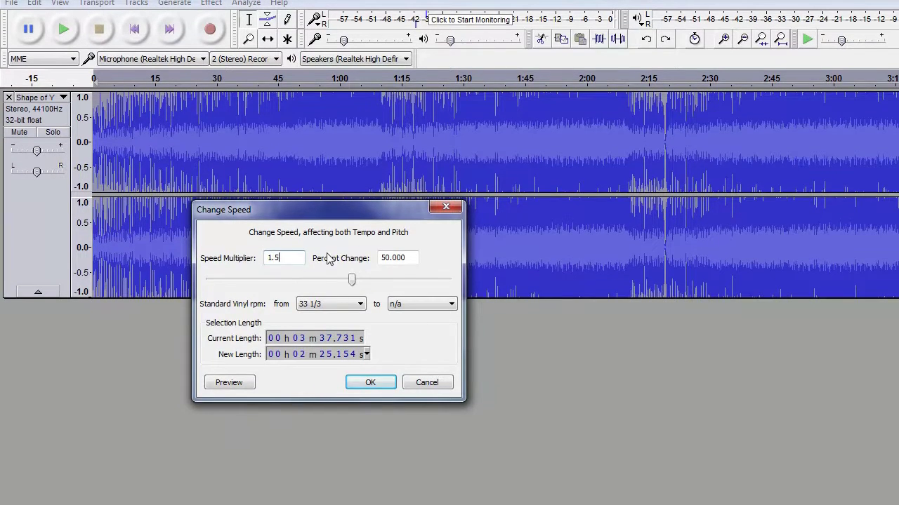
{"action": "key", "text": "BackSpace"}
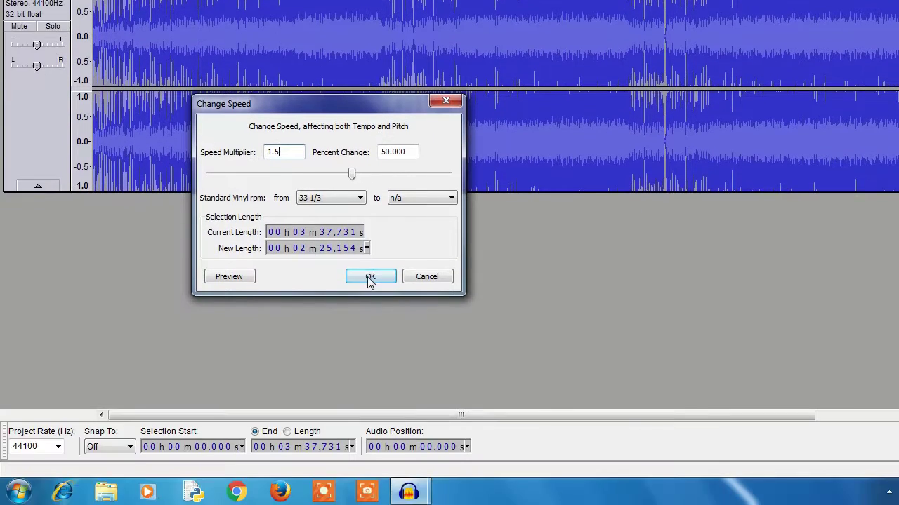
{"action": "left_click", "coordinate": [370, 391]}
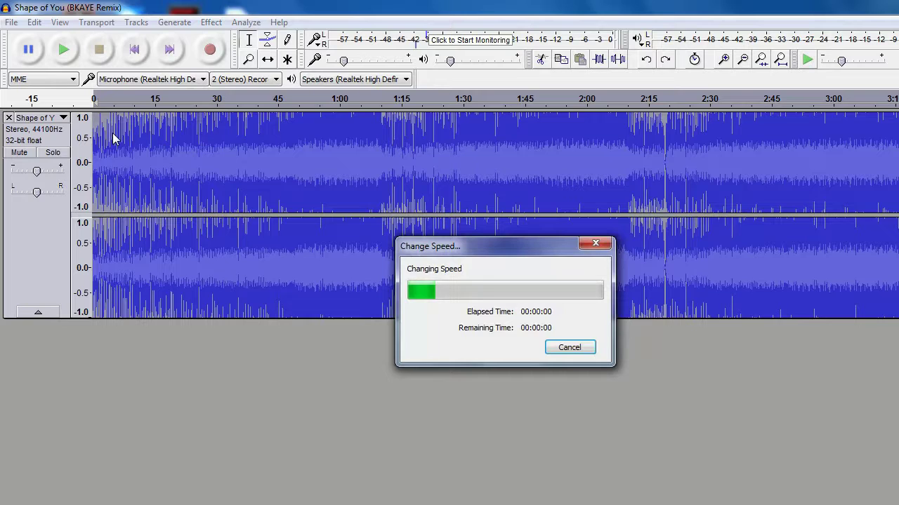
{"action": "left_click", "coordinate": [65, 49]}
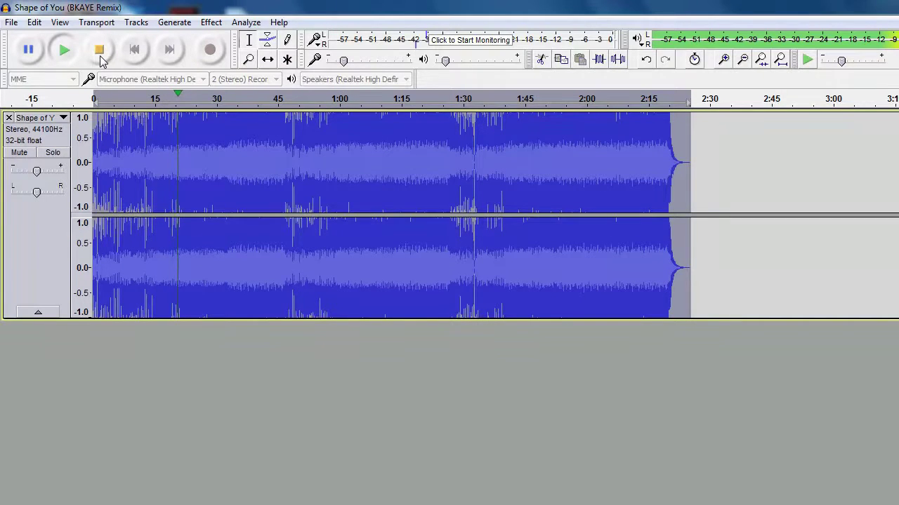
{"action": "left_click", "coordinate": [100, 51]}
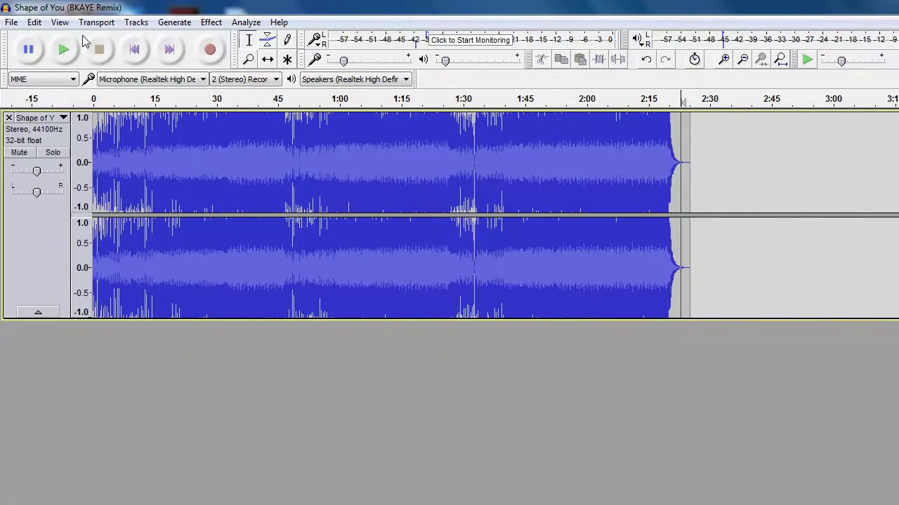
Step: Cancel the Change Speed dialog and undo the earlier speed-up of the song
{"action": "left_click", "coordinate": [211, 21]}
{"action": "left_click", "coordinate": [284, 109]}
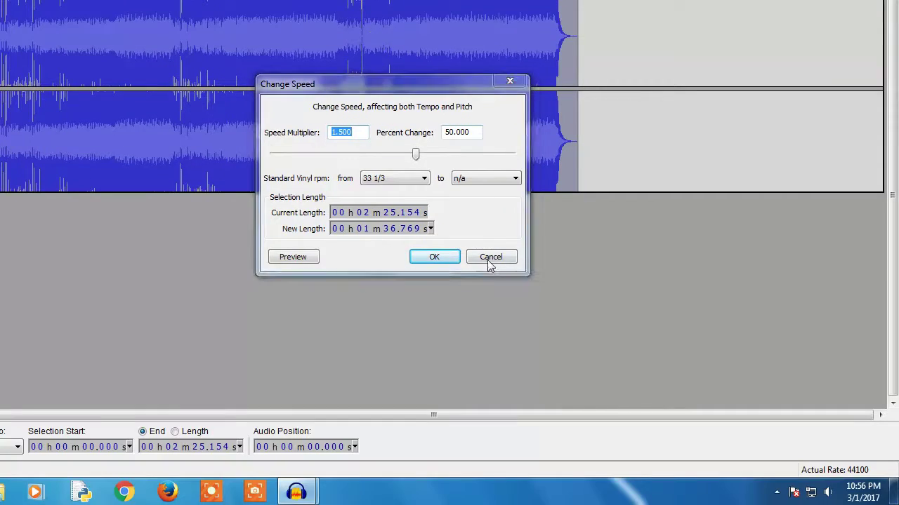
{"action": "left_click", "coordinate": [571, 383]}
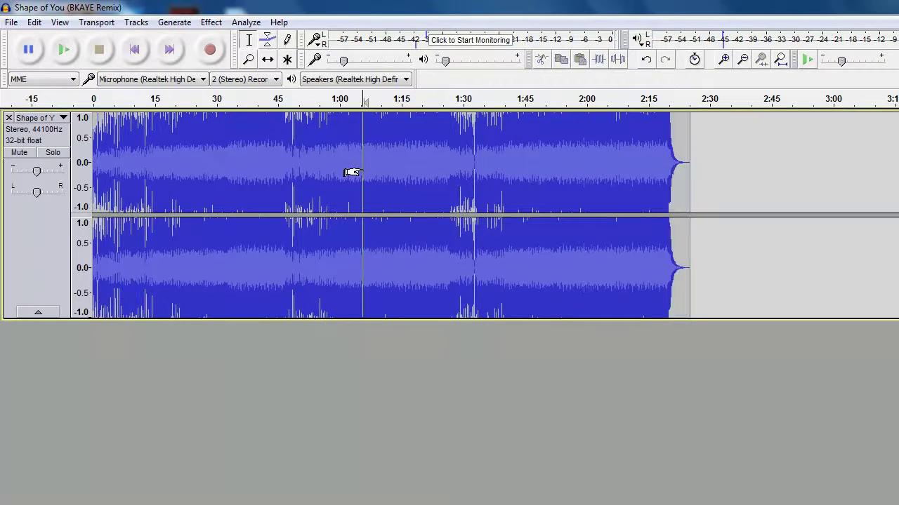
{"action": "key", "text": "ctrl+z"}
Step: Apply Change Speed at 0.500 (half speed), stretching the song to about 7:15
{"action": "left_click", "coordinate": [211, 24]}
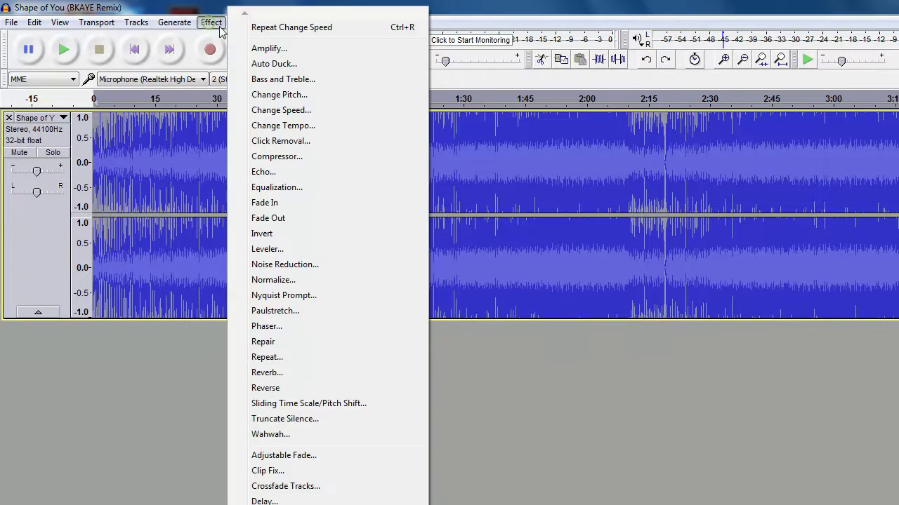
{"action": "left_click", "coordinate": [301, 110]}
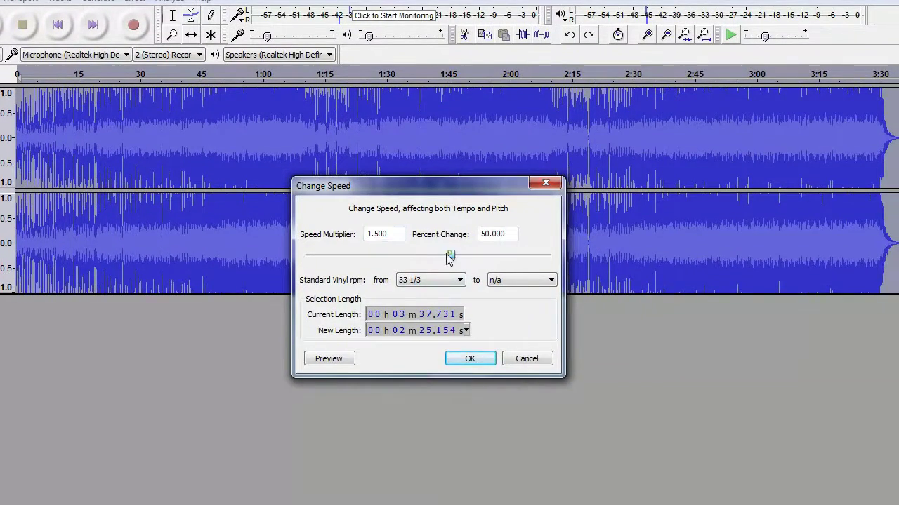
{"action": "left_click_drag", "start_coordinate": [449, 257], "coordinate": [381, 257]}
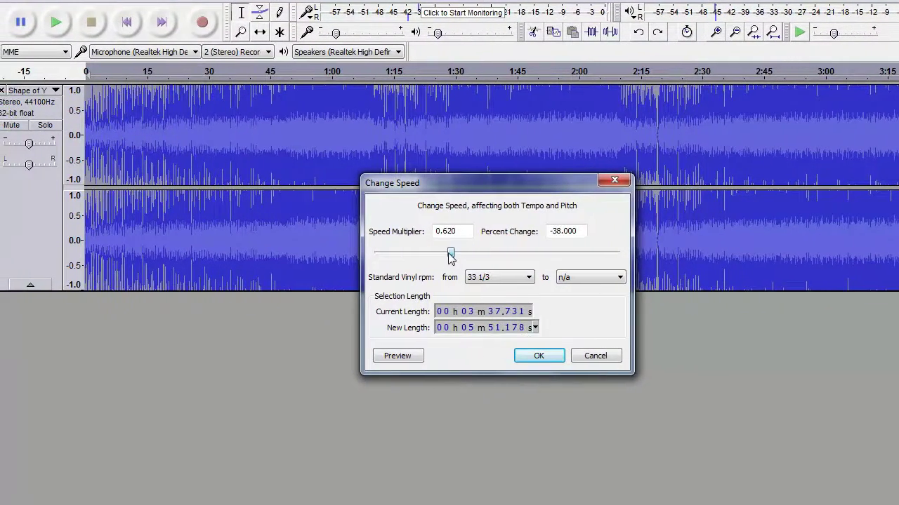
{"action": "left_click_drag", "start_coordinate": [451, 257], "coordinate": [392, 258]}
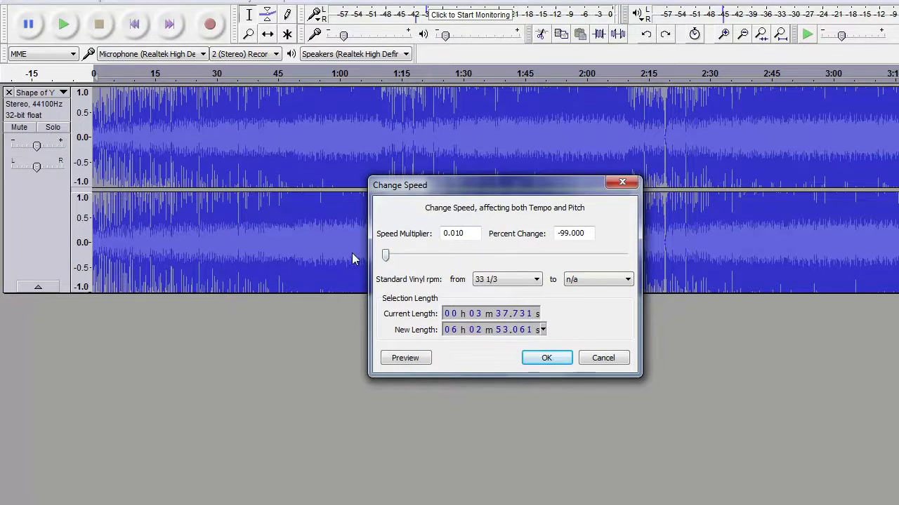
{"action": "left_click_drag", "start_coordinate": [374, 258], "coordinate": [443, 259]}
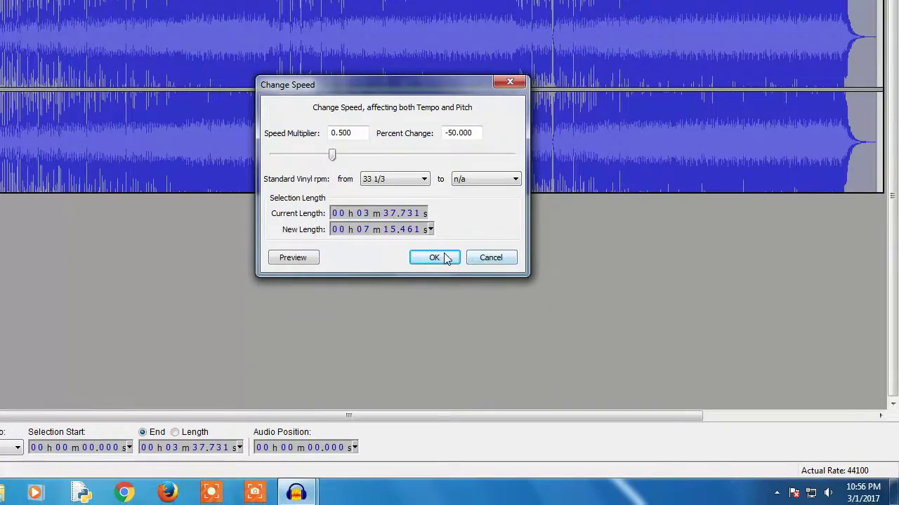
{"action": "left_click", "coordinate": [546, 358]}
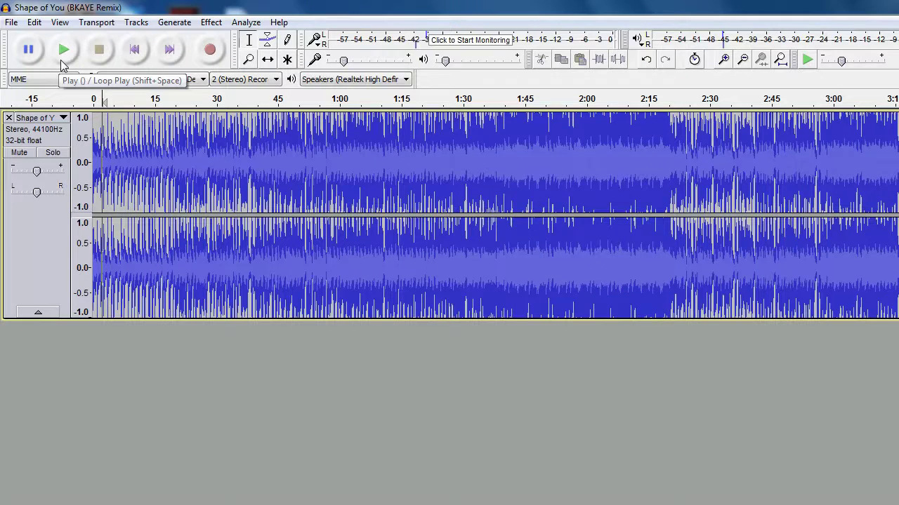
Step: Play the half-speed song from around 0:20, then stop playback
{"action": "left_click", "coordinate": [64, 49]}
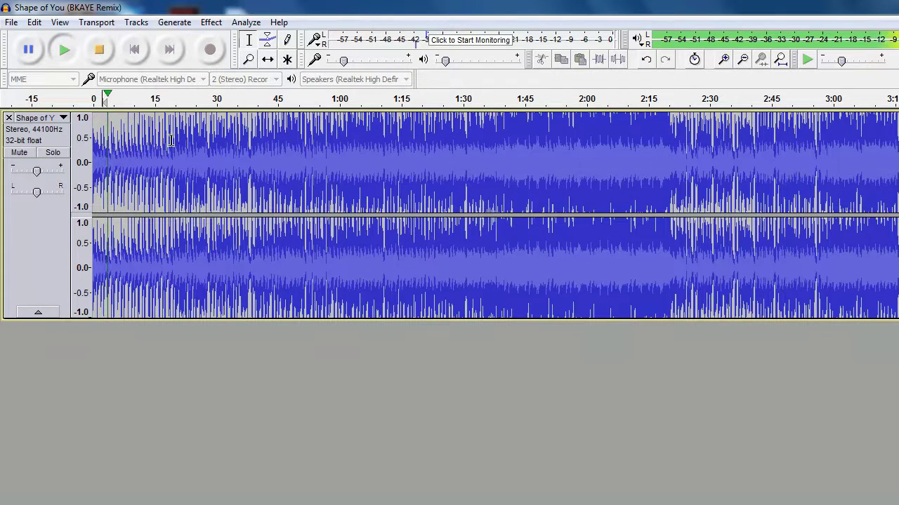
{"action": "left_click", "coordinate": [174, 144]}
{"action": "left_click", "coordinate": [64, 49]}
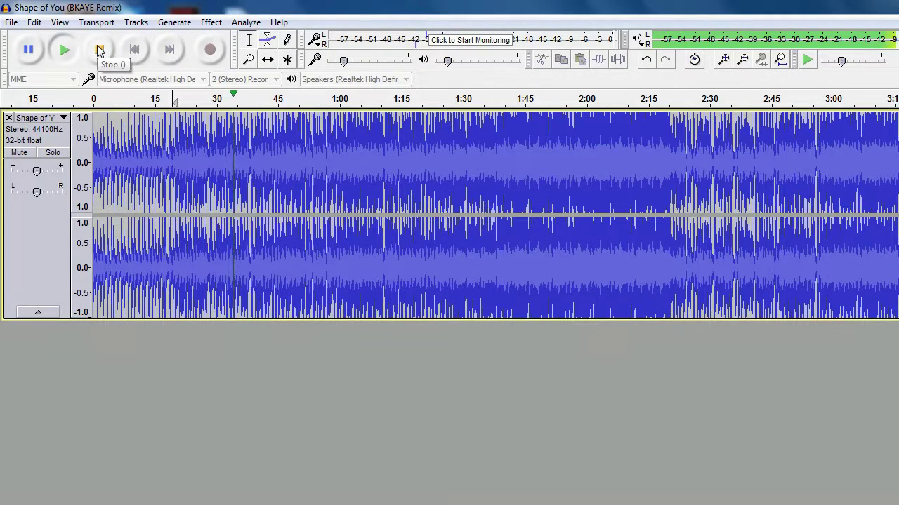
{"action": "left_click", "coordinate": [99, 51]}
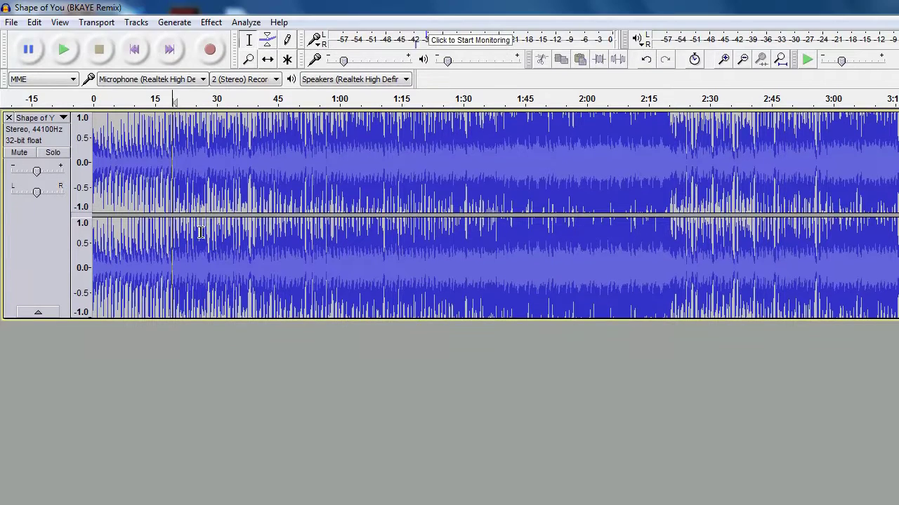
Step: Undo the half-speed change, restoring the song's original 3:37 length
{"action": "left_click", "coordinate": [211, 236]}
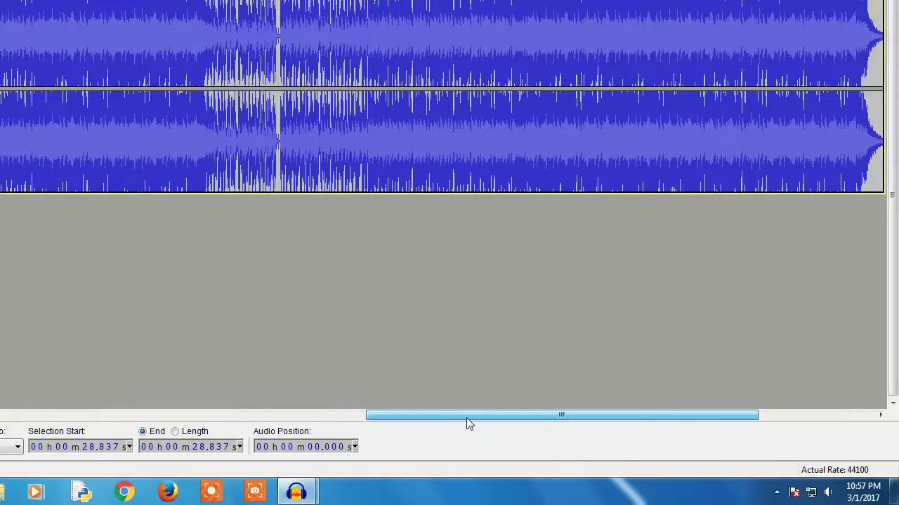
{"action": "left_click_drag", "start_coordinate": [469, 424], "coordinate": [588, 424]}
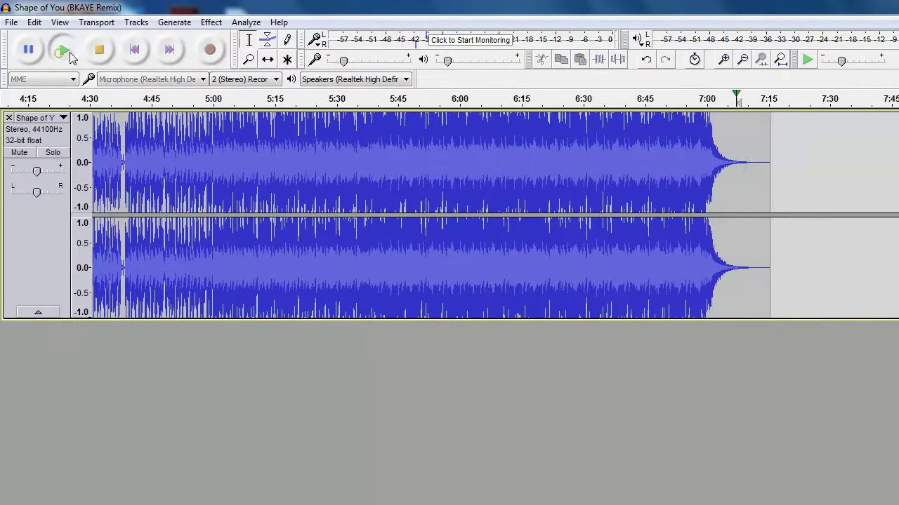
{"action": "left_click", "coordinate": [85, 58]}
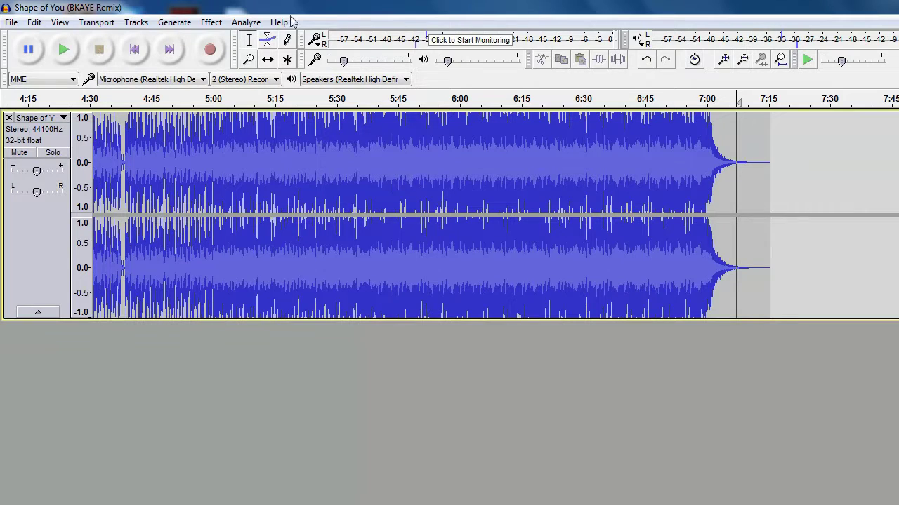
{"action": "key", "text": "ctrl+z"}
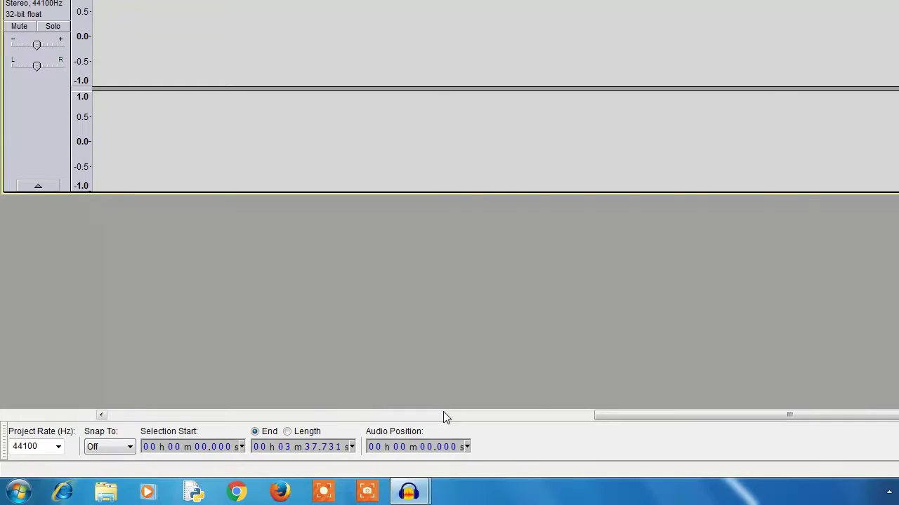
{"action": "left_click_drag", "start_coordinate": [445, 414], "coordinate": [321, 387]}
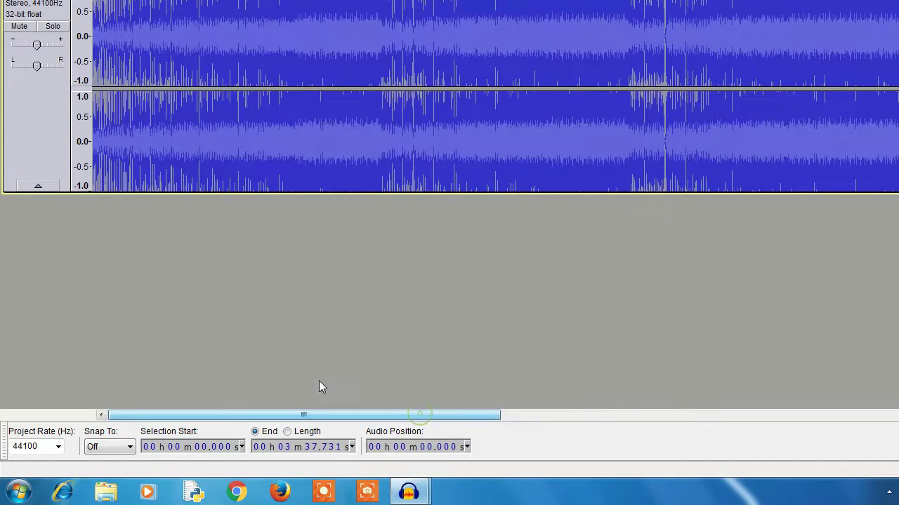
{"action": "left_click", "coordinate": [212, 23]}
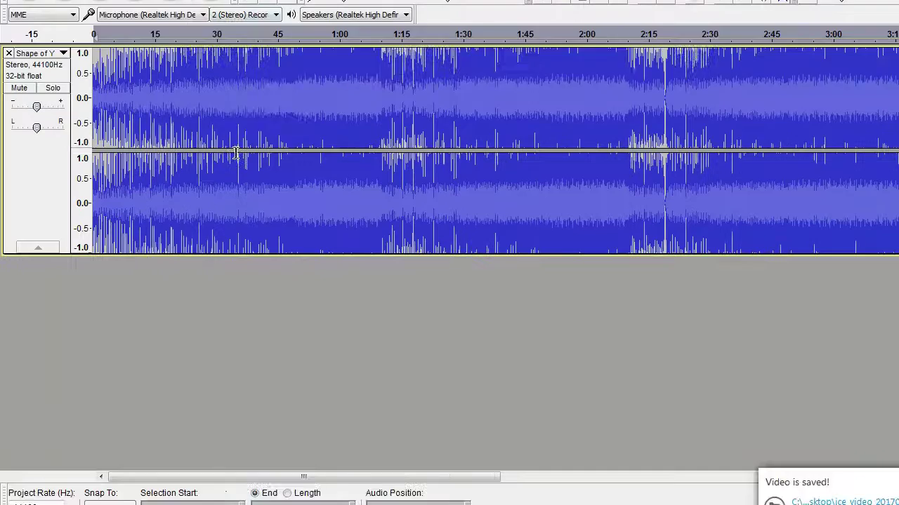
Step: Apply Bass and Treble with bass 2 dB, treble 3 dB, level -1 dB, and play it
{"action": "left_click", "coordinate": [211, 21]}
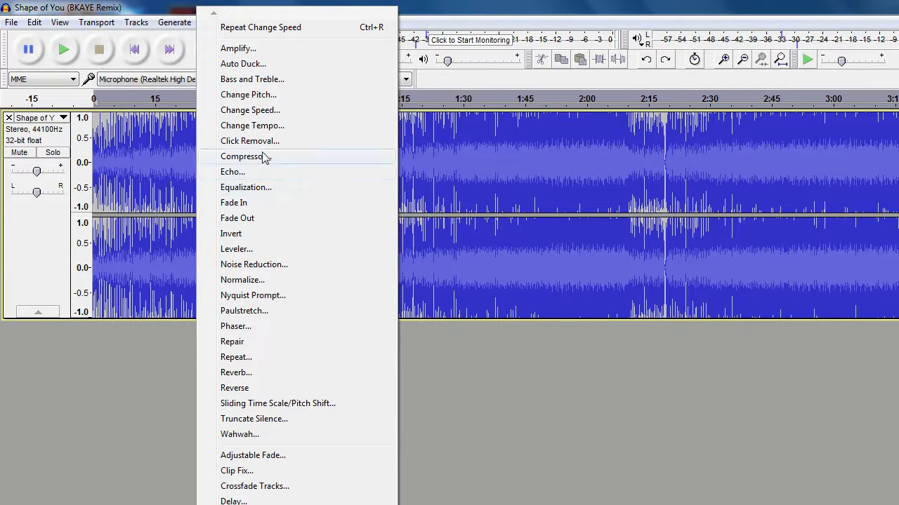
{"action": "left_click", "coordinate": [253, 79]}
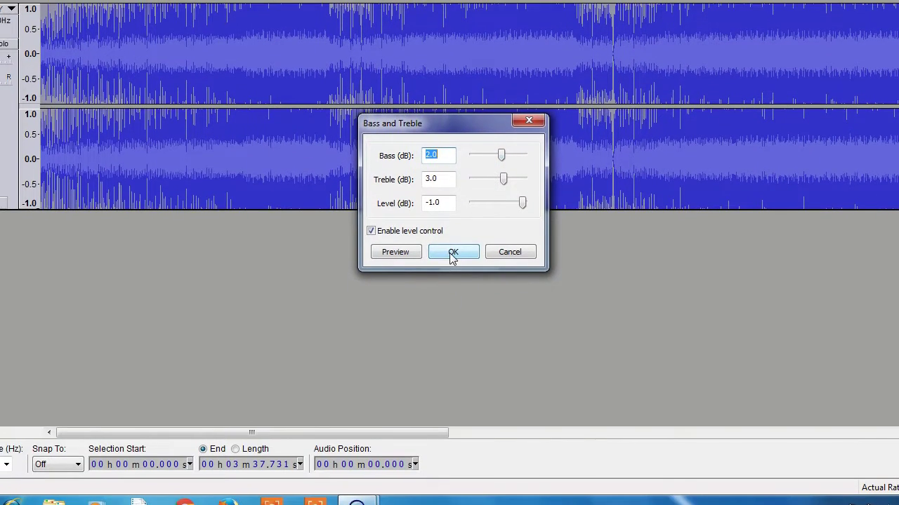
{"action": "left_click", "coordinate": [451, 258]}
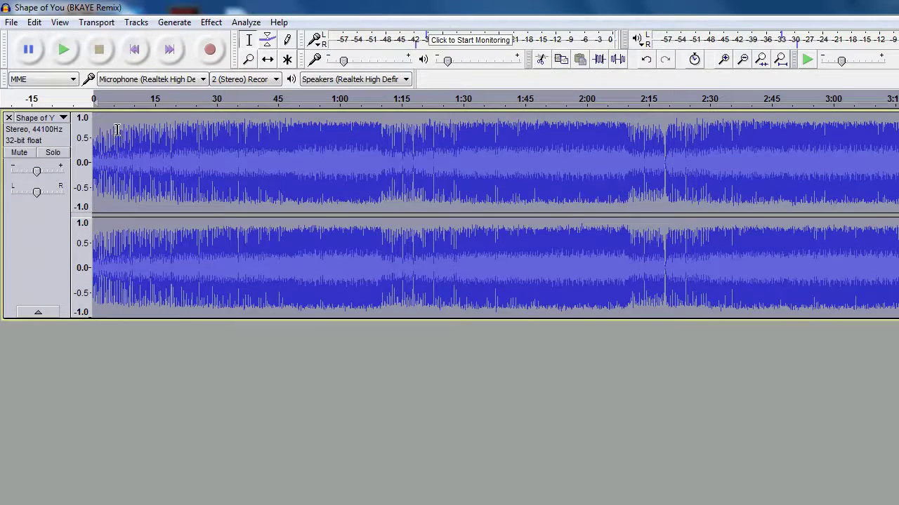
{"action": "left_click", "coordinate": [63, 51]}
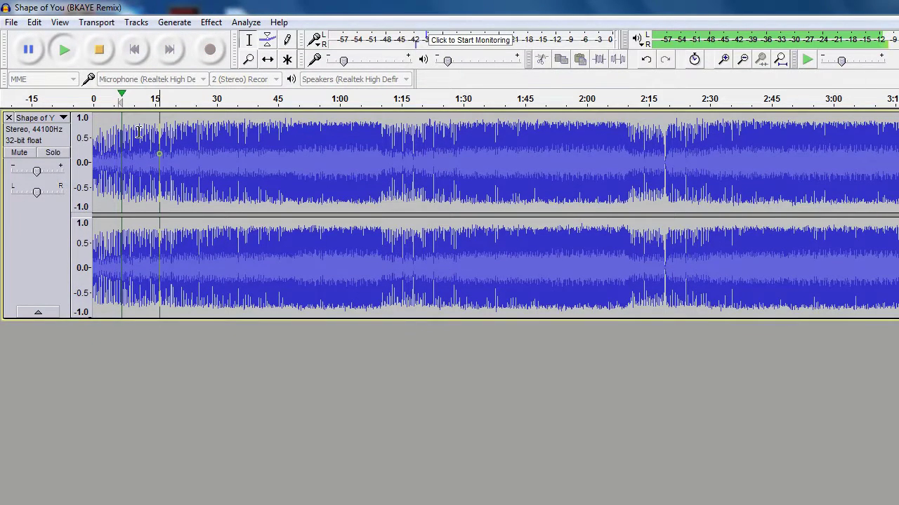